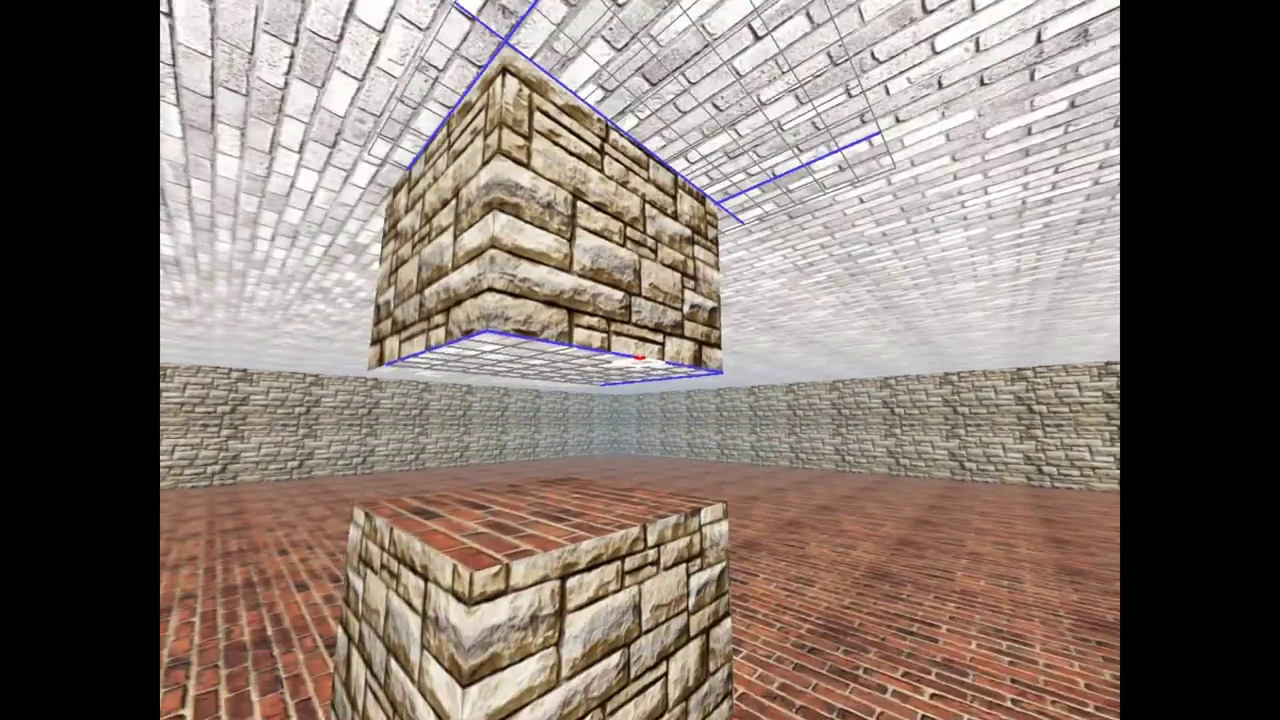
Cycle the wall texture at the selected area beside the brick floor through several alternatives
key(w)
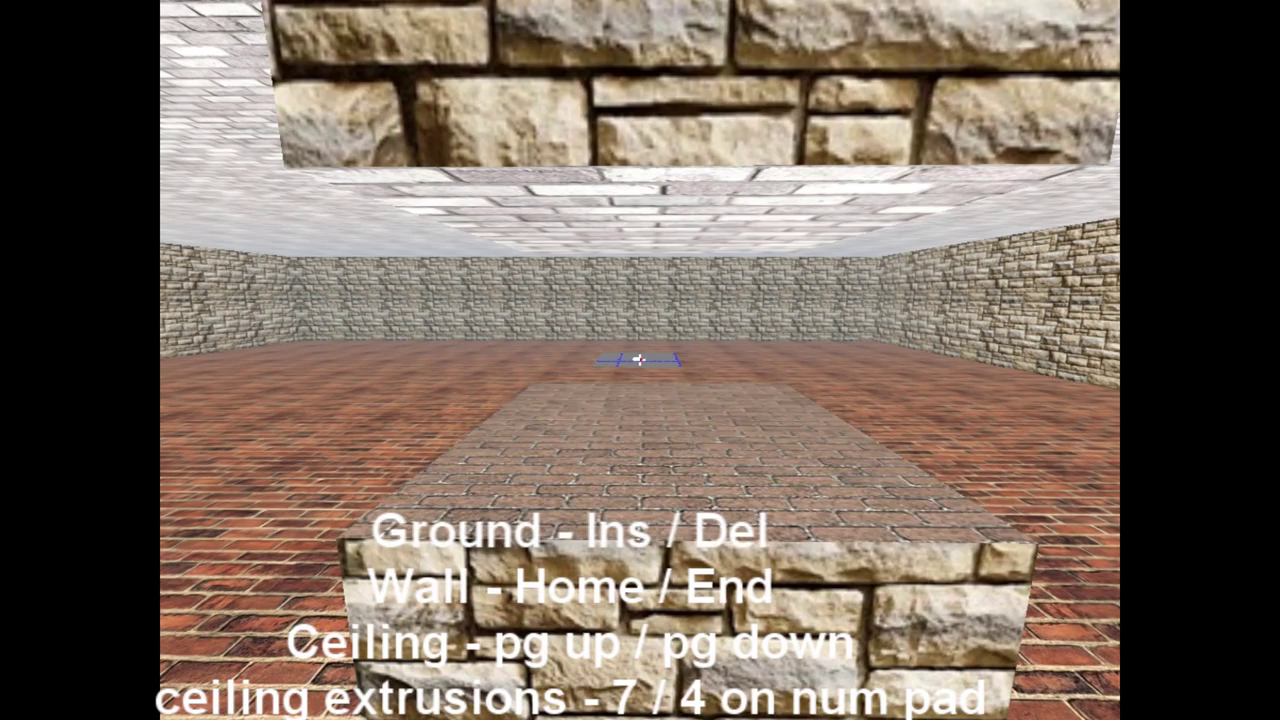
key(s)
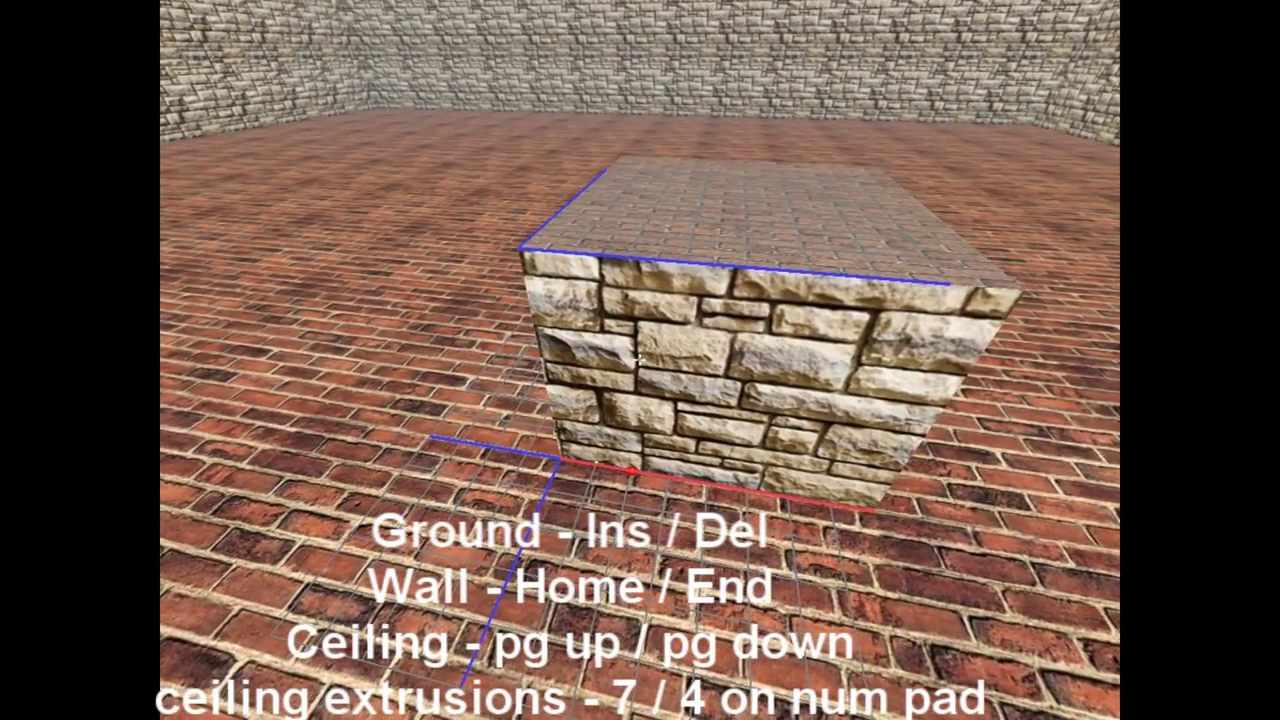
key(Up)
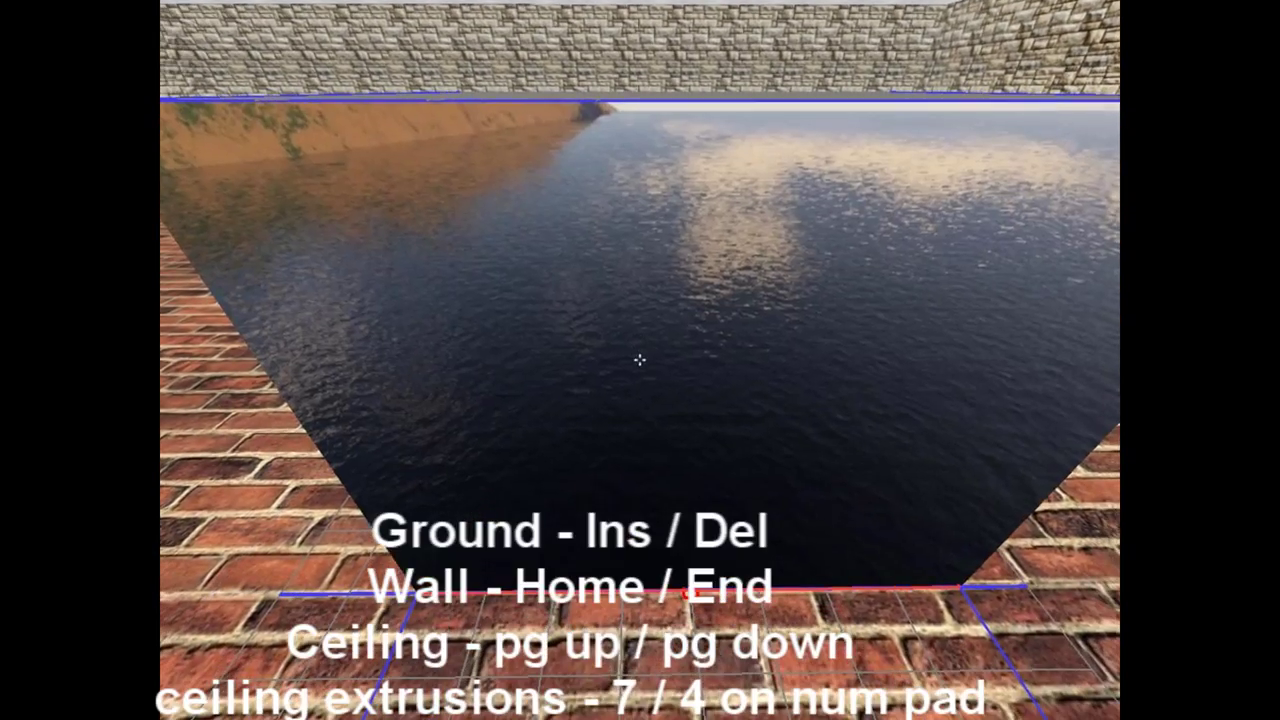
key(Home)
key(s)
key(Home)
key(Home)
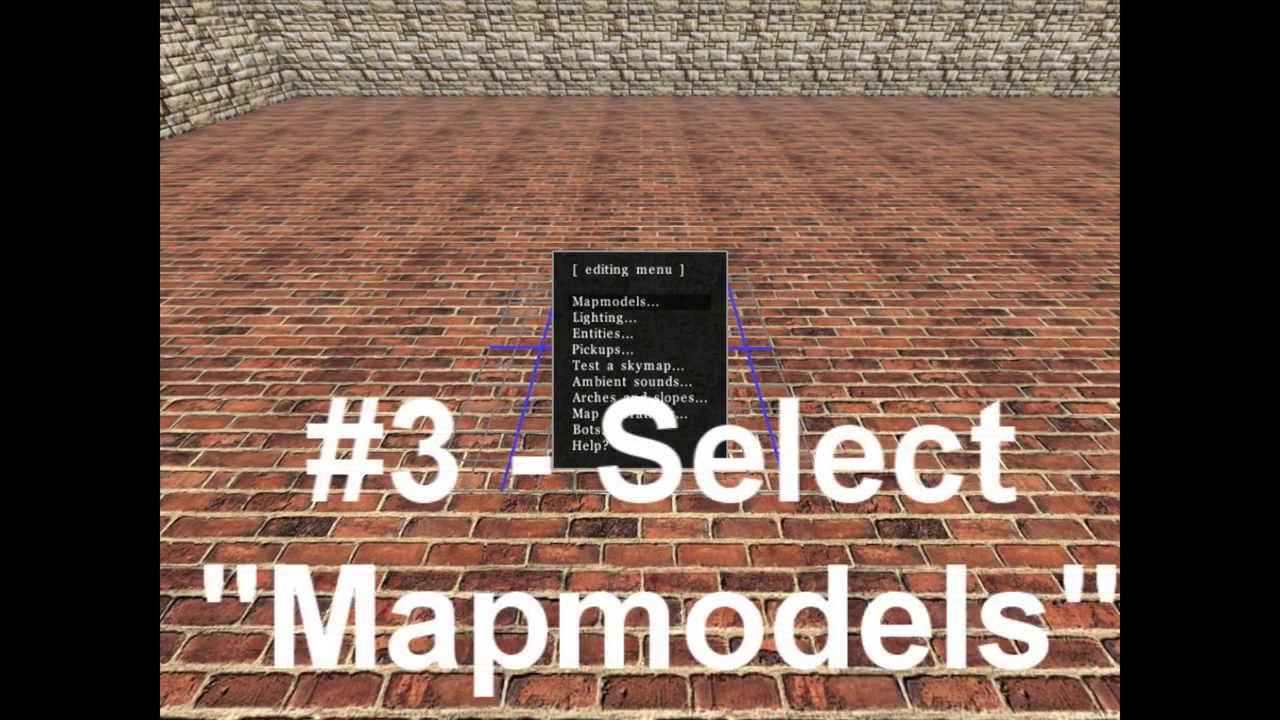
Place a Dumpster from the Street map models on the selected area of the brick floor
key(Return)
key(Down)
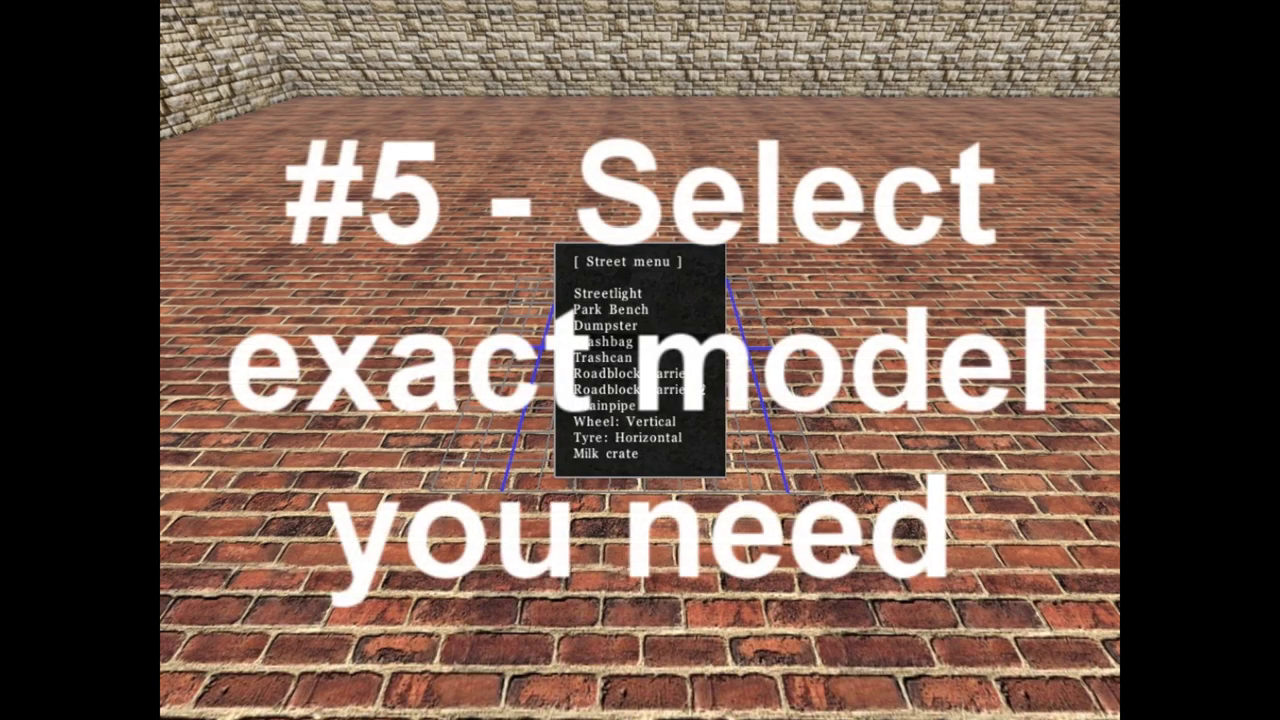
click(605, 325)
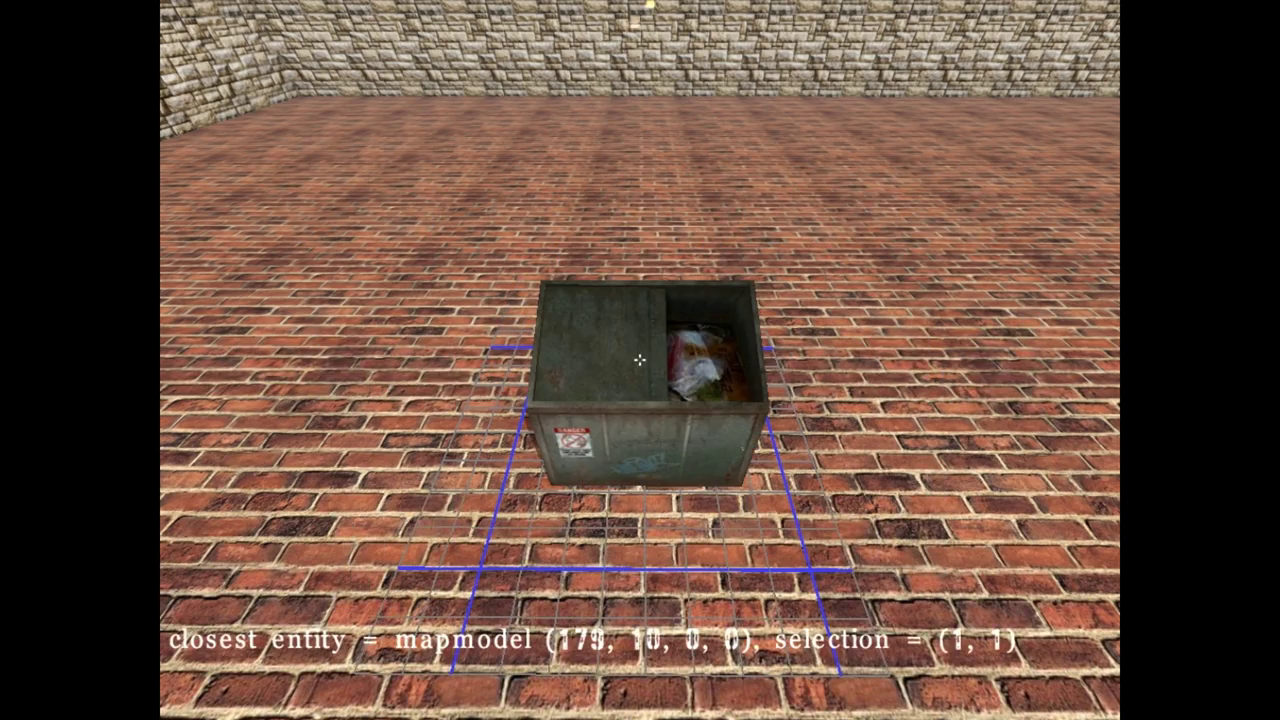
Place a Trashbag from the Street map models on the floor beside the dumpster
key(a)
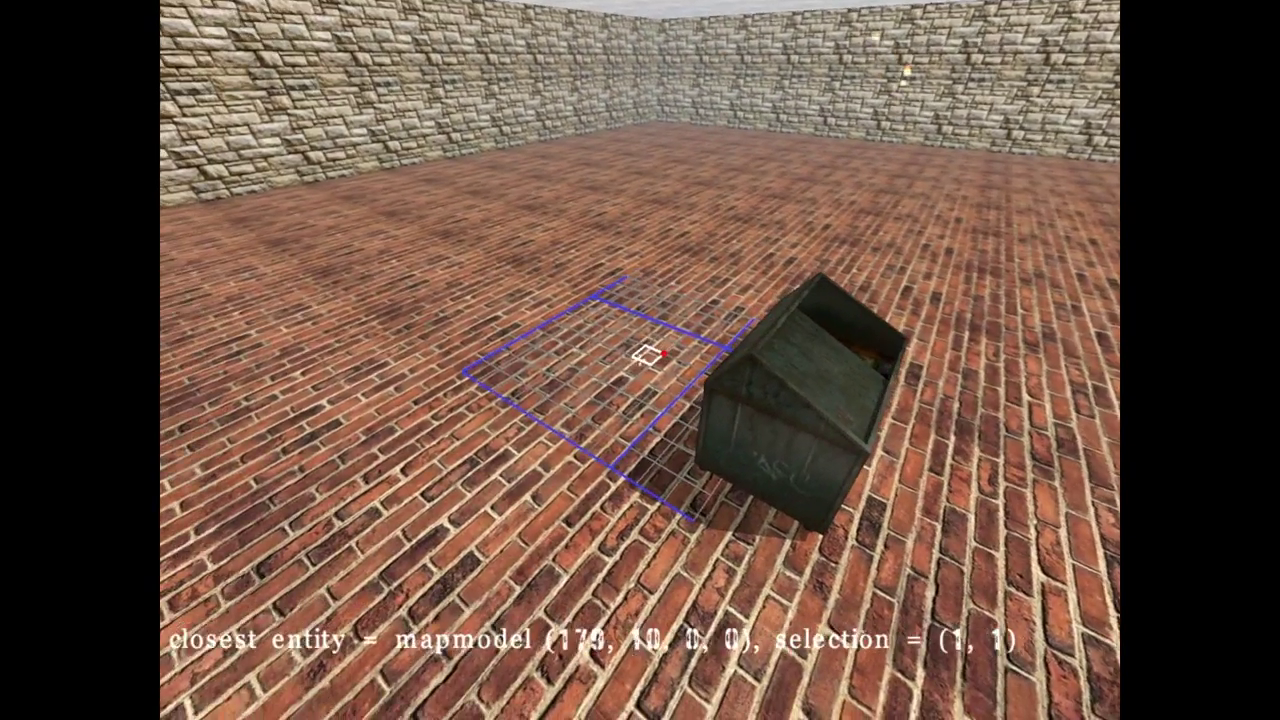
key(m)
key(Return)
key(Down)
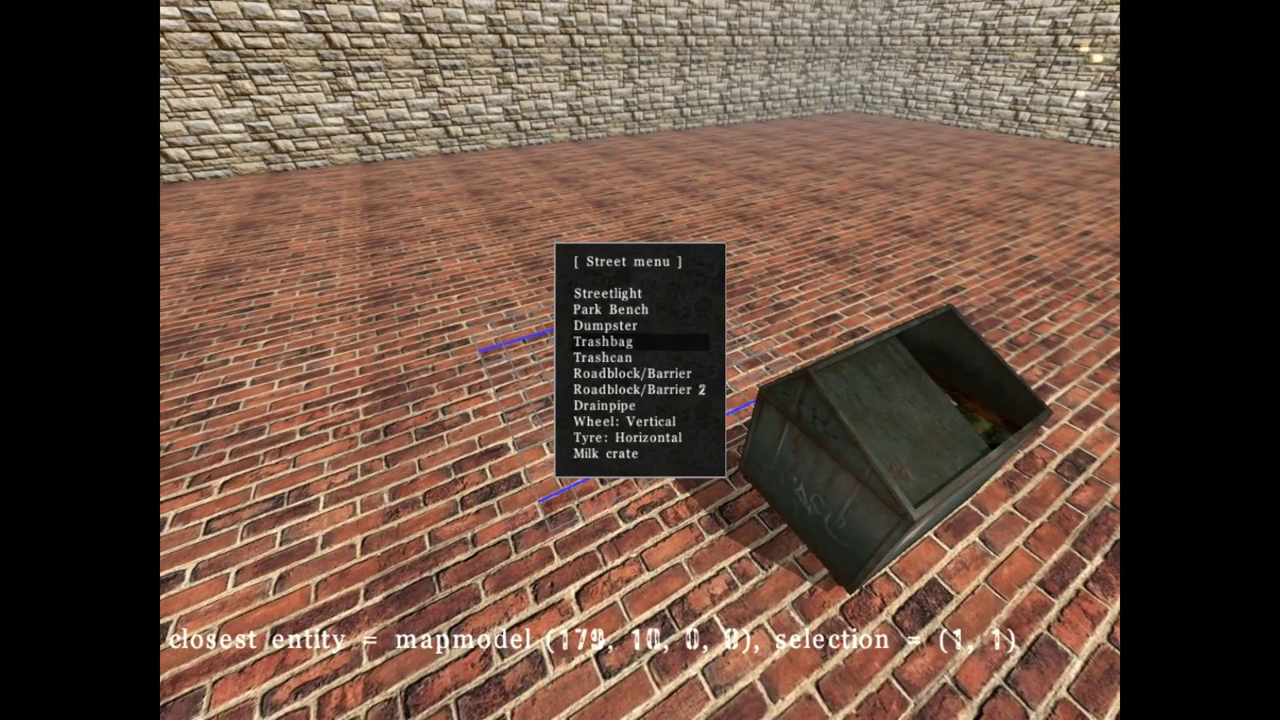
key(Return)
Place a desktop computer from the Computers map models on the floor near the trash bag
key(m)
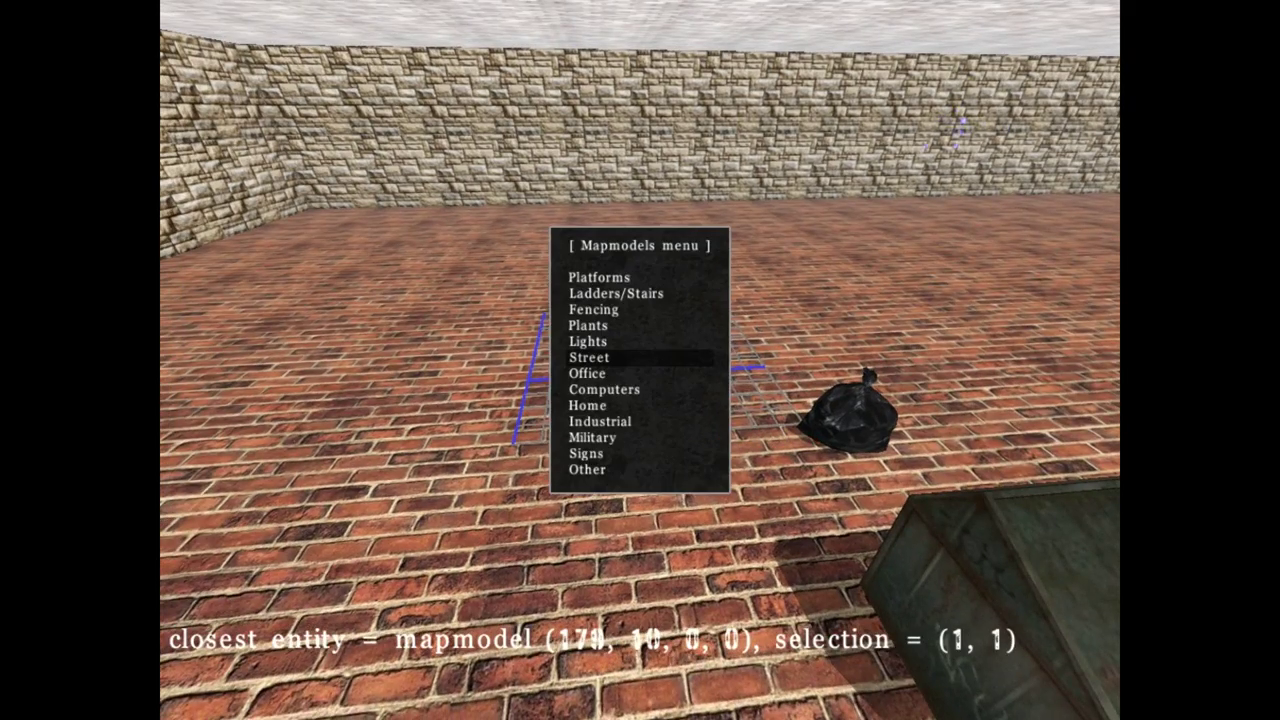
click(604, 389)
key(a)
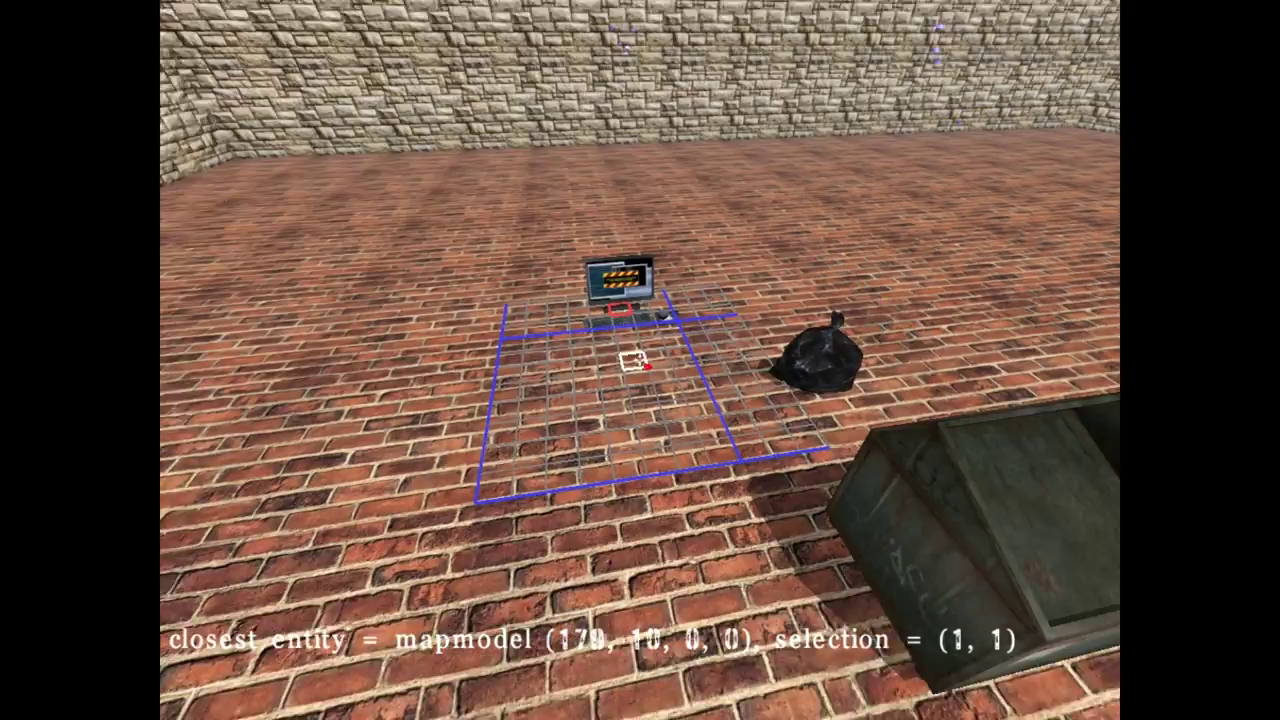
Add a white light with radius 9 and brightness 200 on the floor between the computer and the dumpster
key(s)
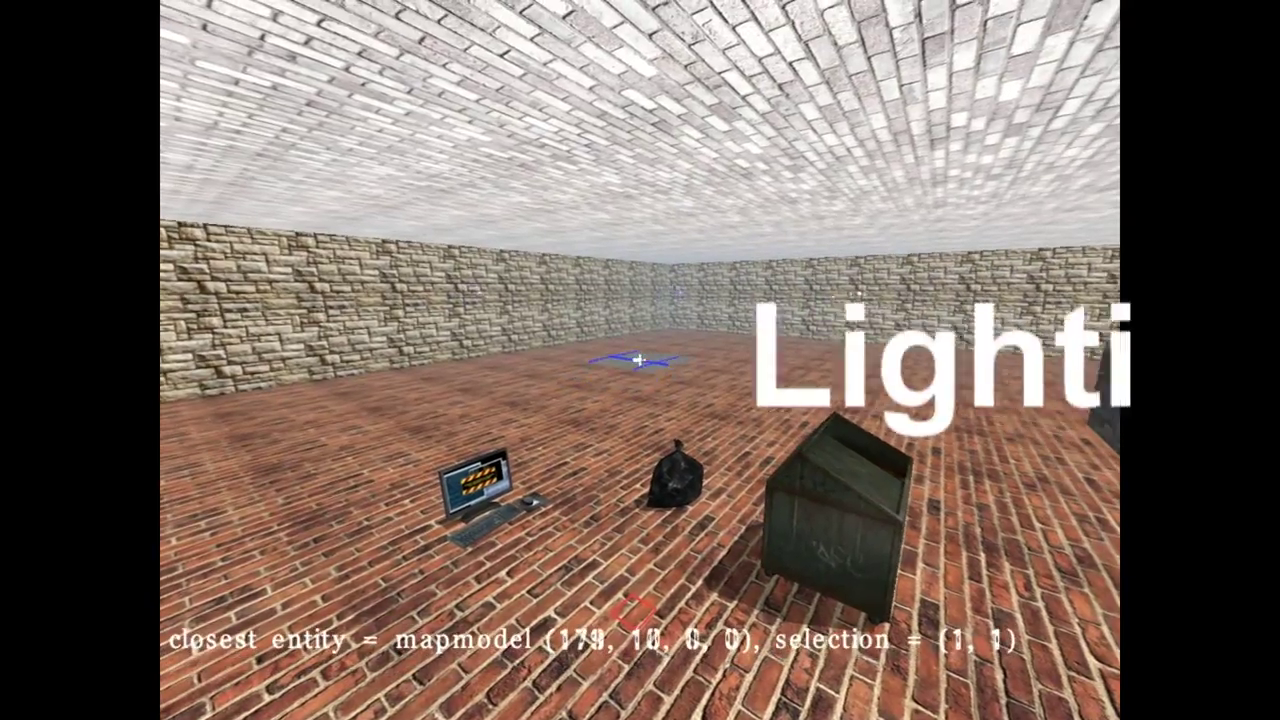
key(w)
key(d)
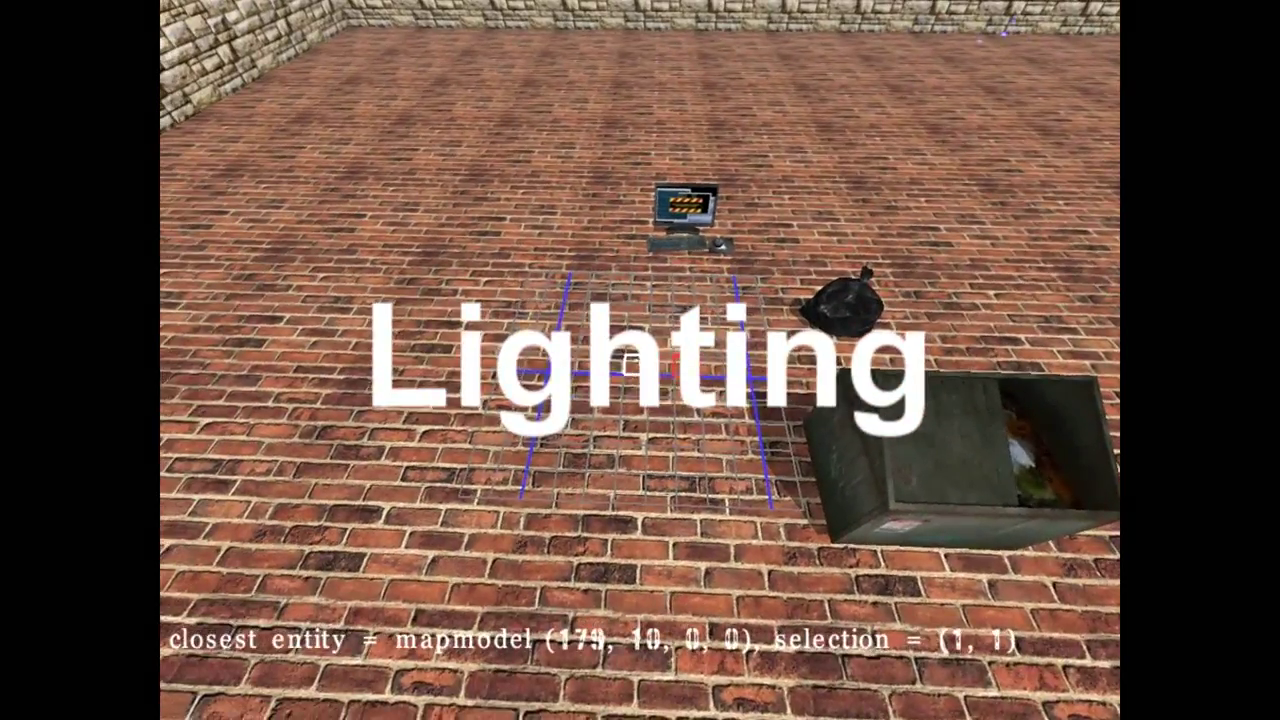
key(F9)
scroll(640, 360, down, 1)
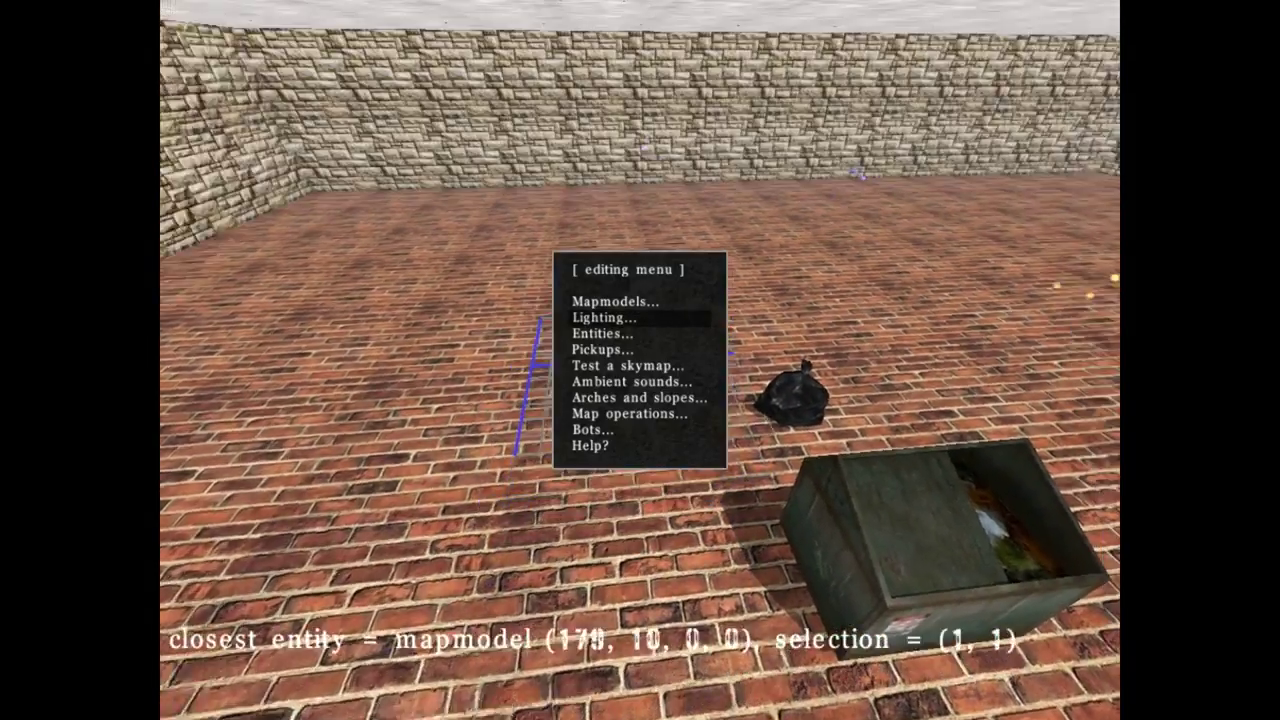
scroll(640, 360, up, 1)
scroll(640, 360, down, 1)
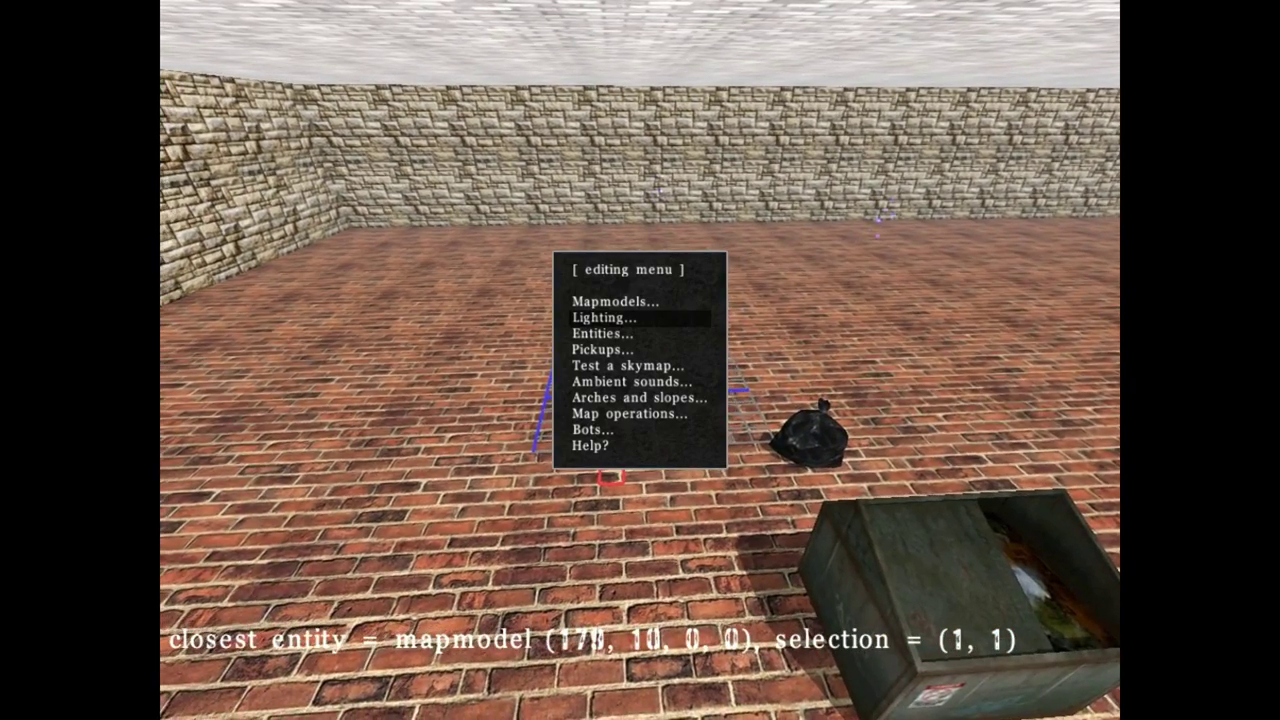
key(Return)
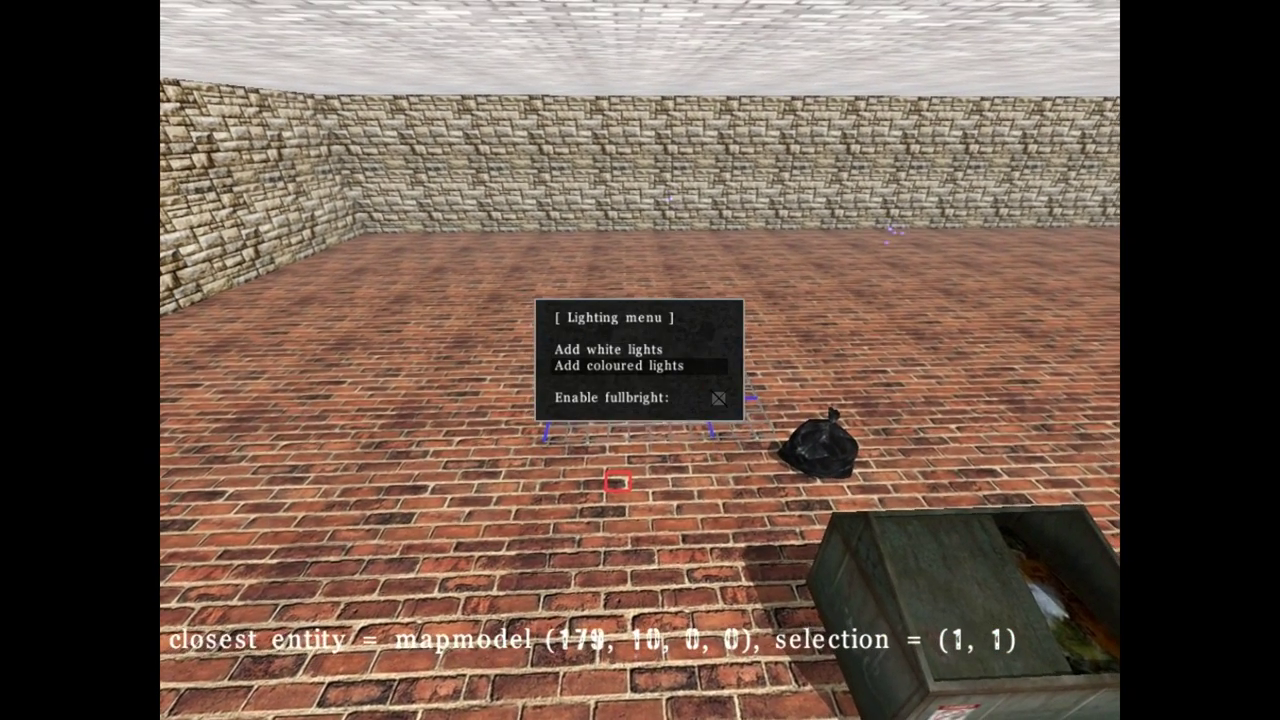
key(Down)
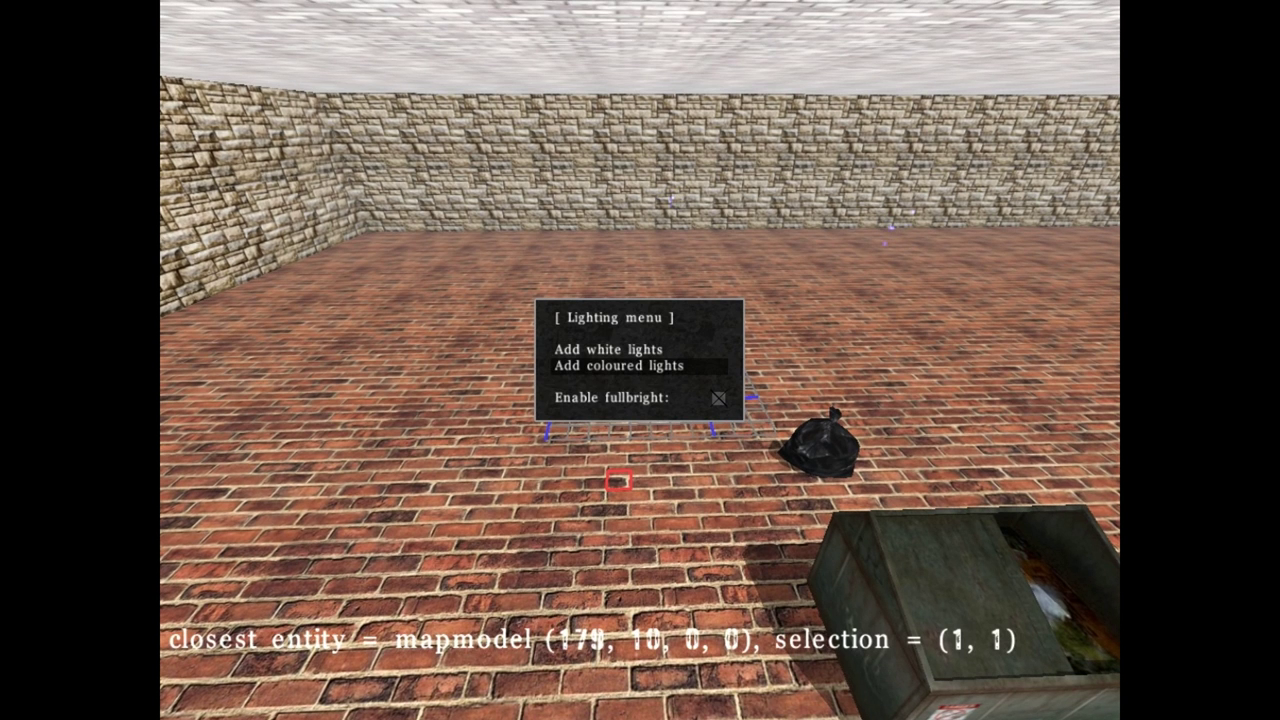
key(Return)
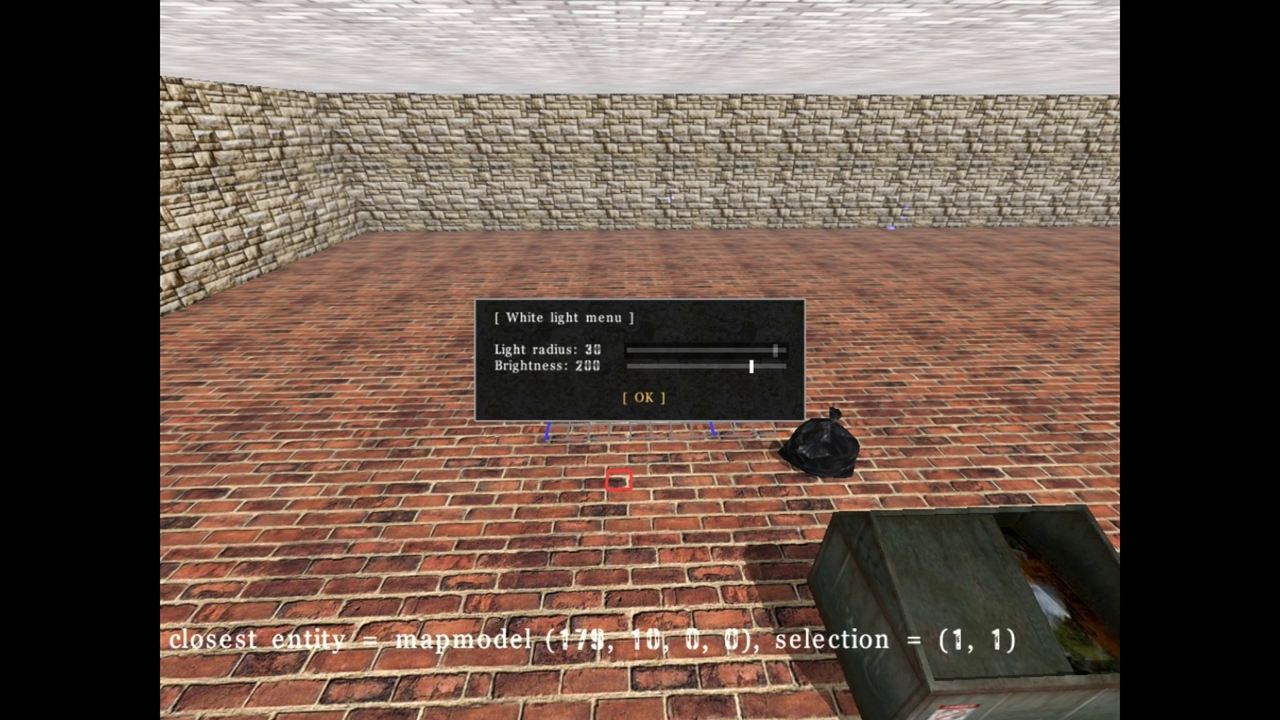
key(Left)
key(Left)
key(Left)
key(Left)
key(Left)
key(Left)
key(Left)
key(Left)
key(Left)
key(Left)
key(Left)
key(Left)
key(Left)
key(Left)
key(Left)
key(Left)
key(Left)
key(Left)
key(Left)
key(Right)
key(Right)
key(Right)
key(Right)
key(Left)
key(Left)
key(Left)
key(Left)
key(Left)
key(Left)
key(Left)
key(Return)
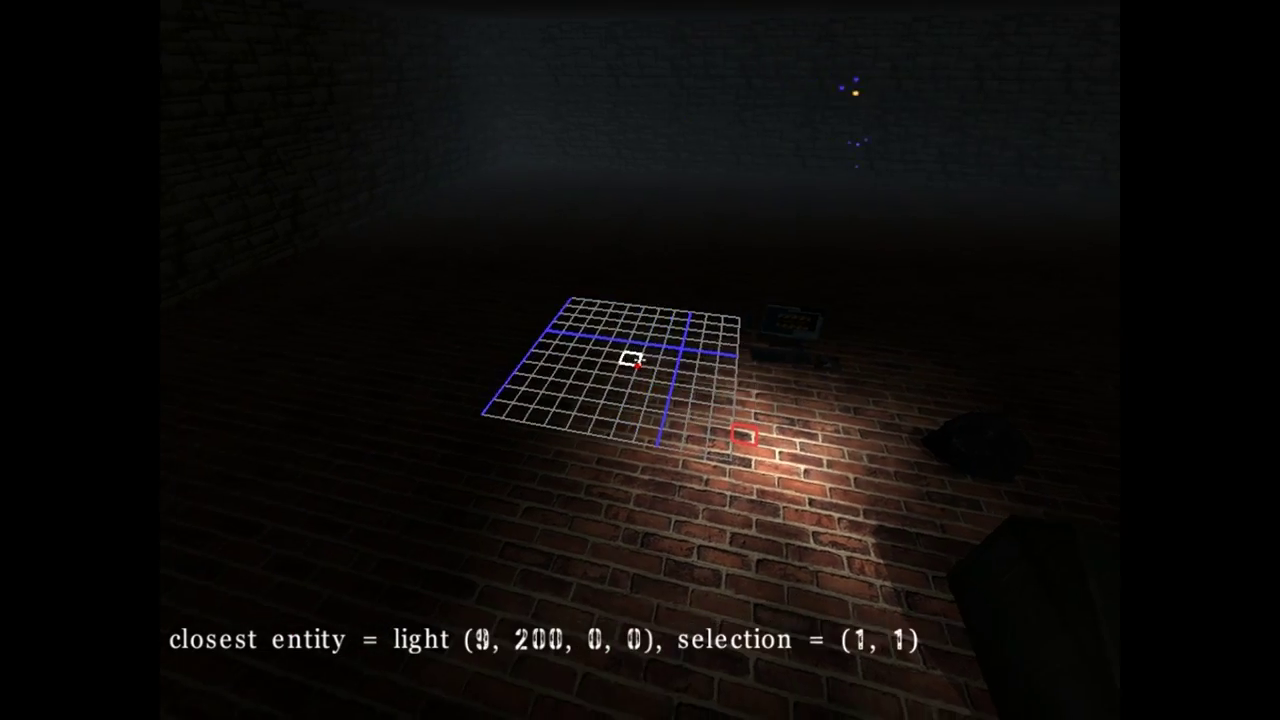
Add another white light with radius 32 and brightness 200 on the dark floor area
key(8)
key(Return)
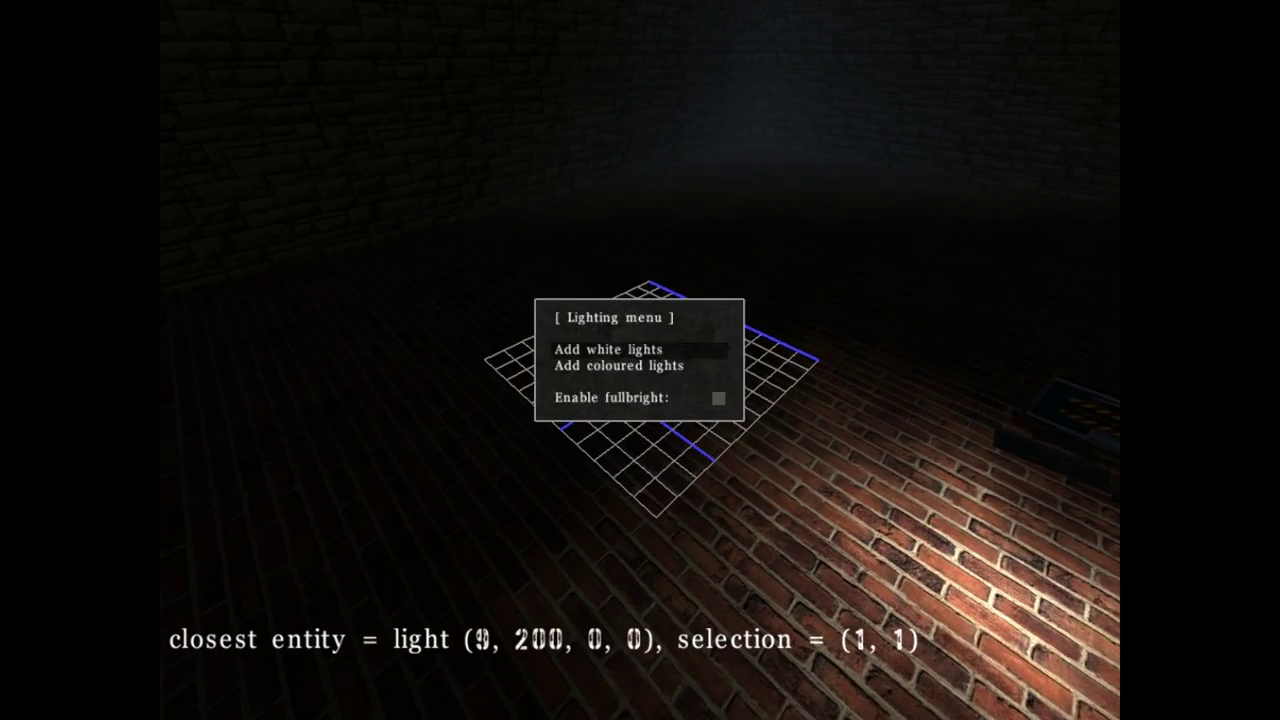
key(Return)
key(Right)
key(Right)
key(Right)
key(Right)
key(Right)
key(Right)
key(Right)
key(Right)
key(Right)
key(Right)
key(Right)
key(Right)
key(Right)
key(Right)
key(Right)
key(Right)
key(Right)
key(Right)
key(Right)
key(Right)
key(Right)
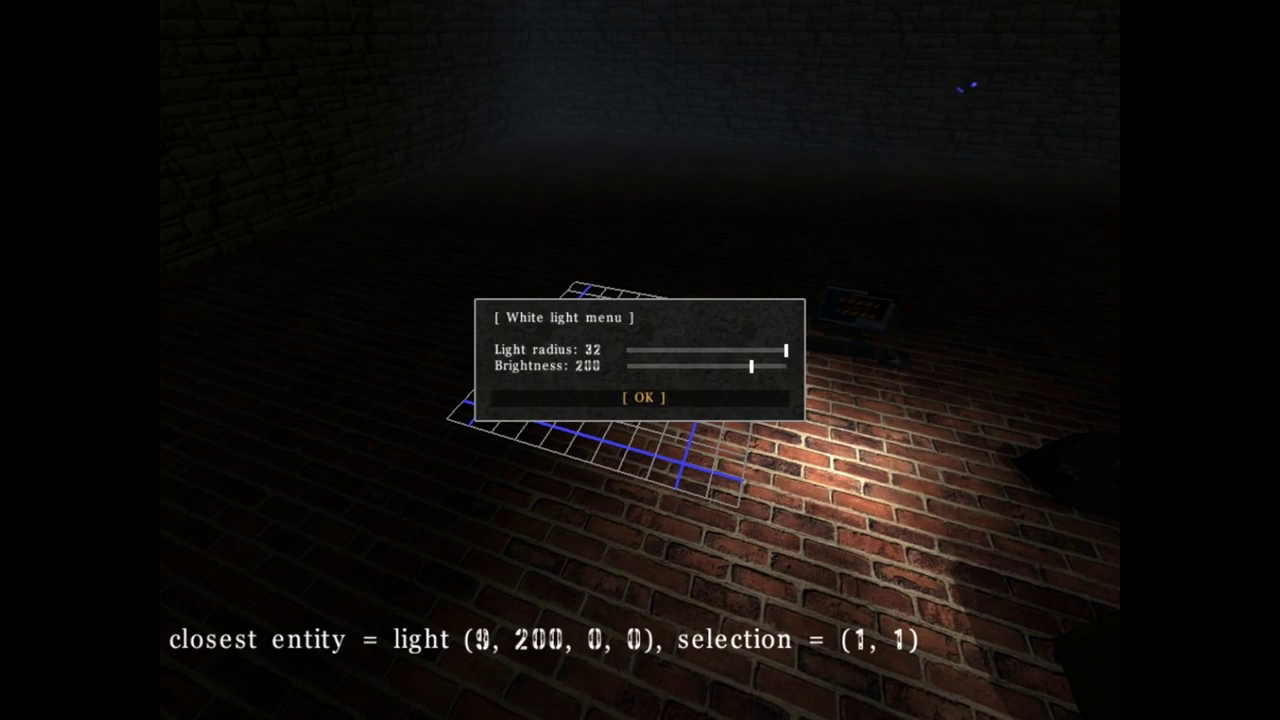
key(Return)
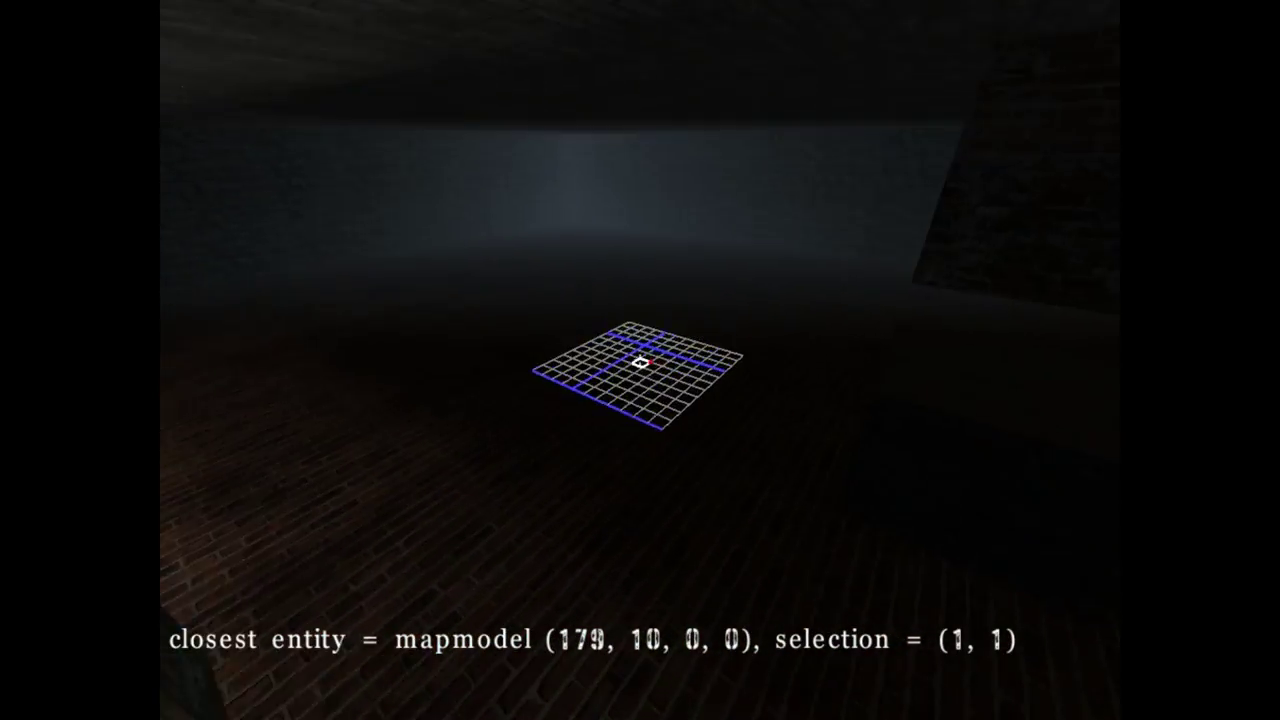
Start a coloured light on the dark floor and set its light radius to 16
key(m)
key(Return)
key(Return)
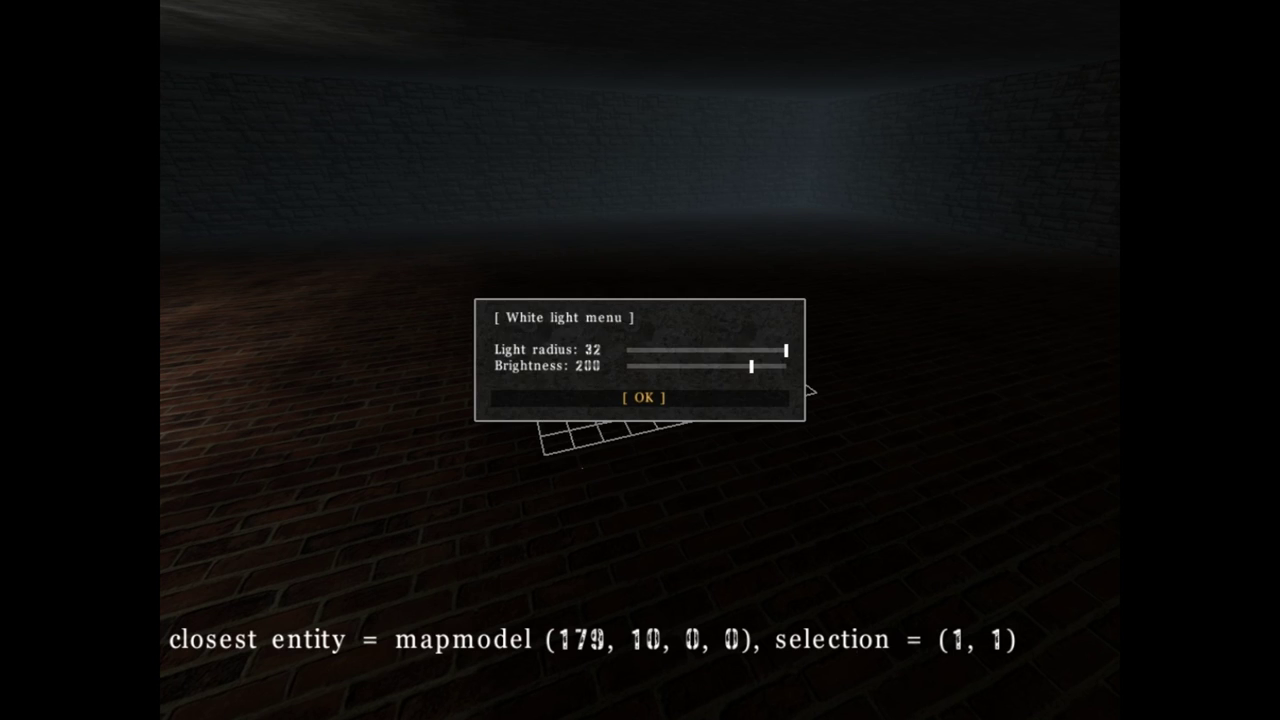
key(Escape)
key(Down)
key(Return)
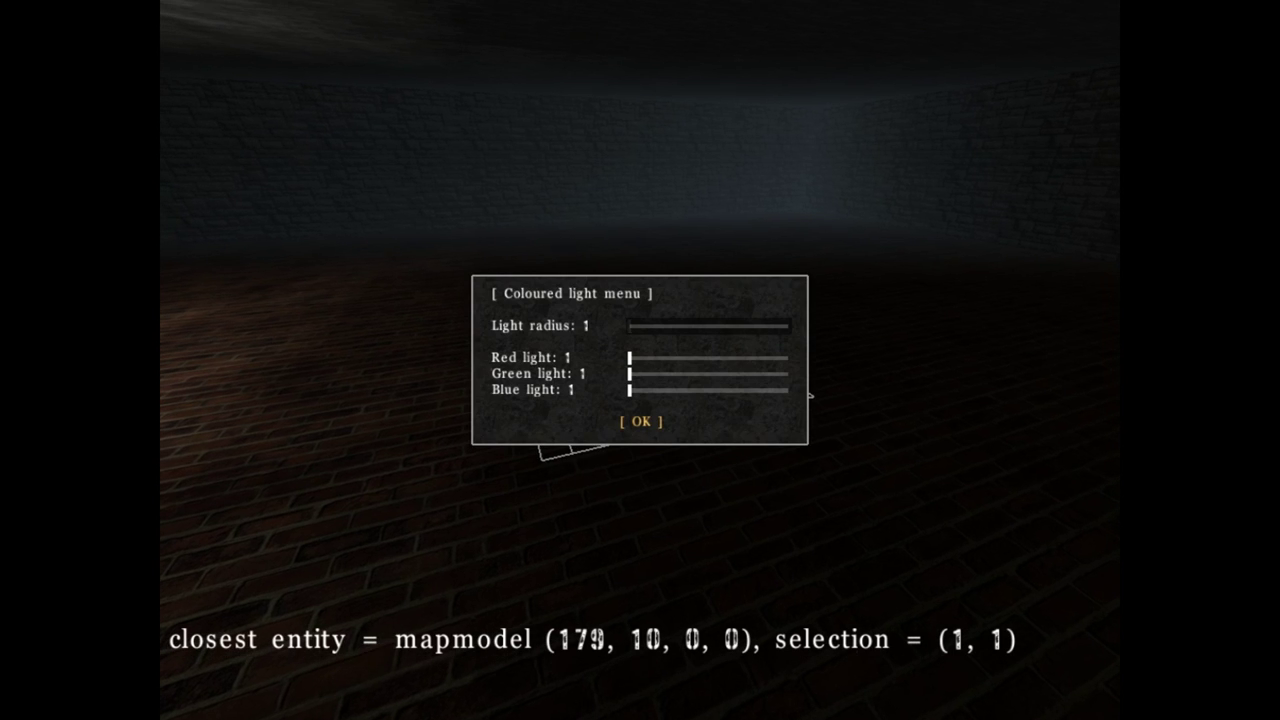
key(Right)
key(Right)
key(Right)
key(Right)
key(Right)
key(Right)
key(Right)
key(Right)
key(Right)
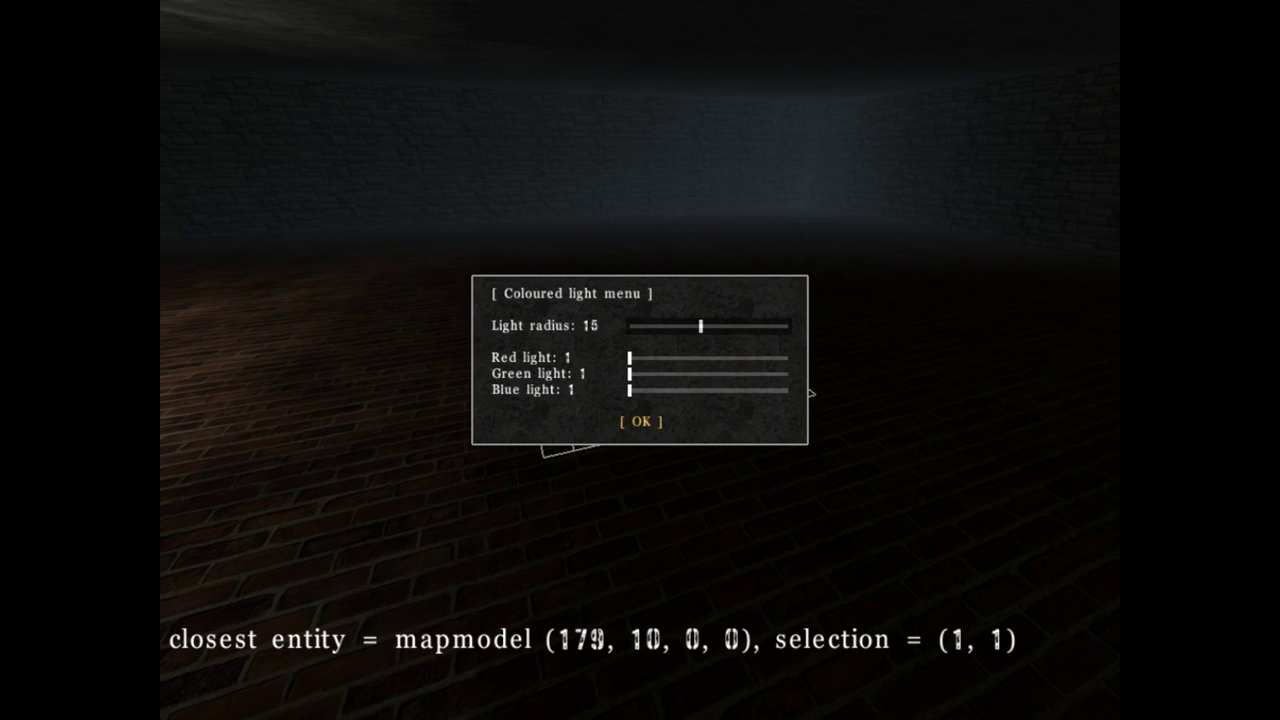
Set the coloured light's red value to 131, leaving green and blue at 1, and add the light
key(Down)
key(Right)
key(Right)
key(Right)
key(Right)
key(Right)
key(Right)
key(Right)
key(Right)
key(Right)
key(Right)
key(Right)
key(Right)
key(Right)
key(Right)
key(Right)
key(Right)
key(Right)
key(Right)
key(Right)
key(Right)
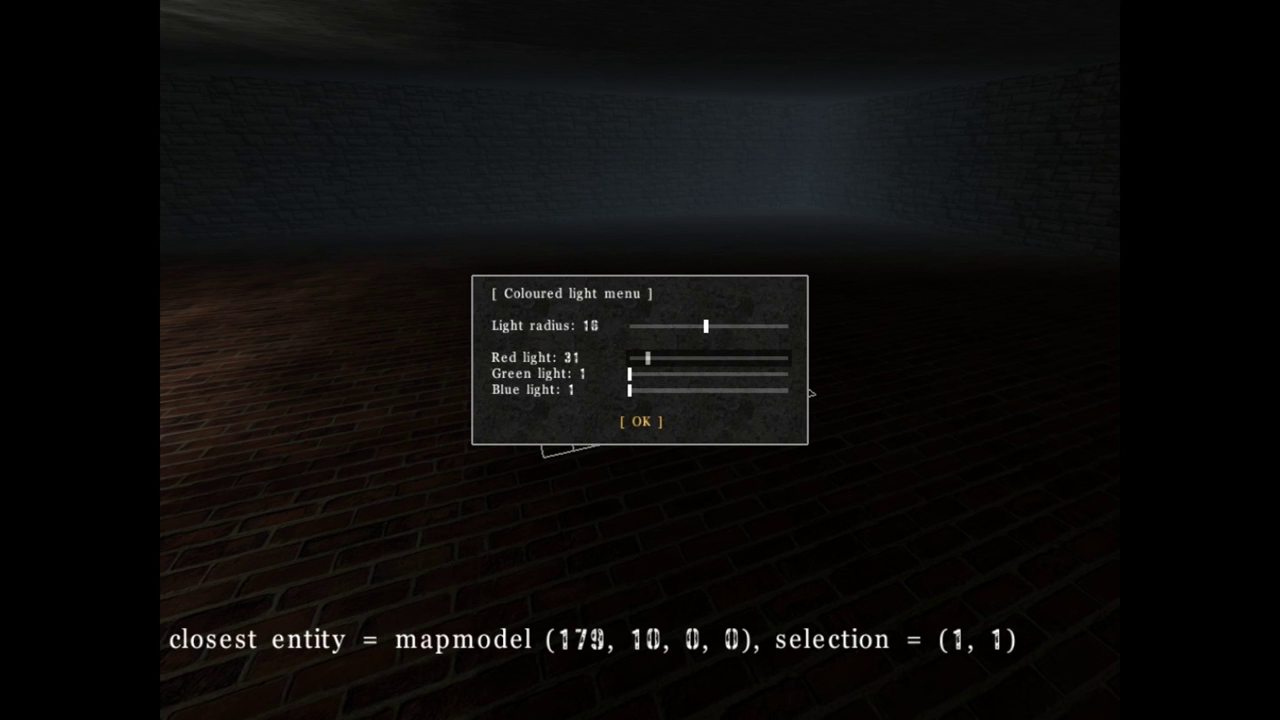
key(Right)
key(Right)
key(Right)
key(Right)
key(Right)
key(Right)
key(Down)
key(Down)
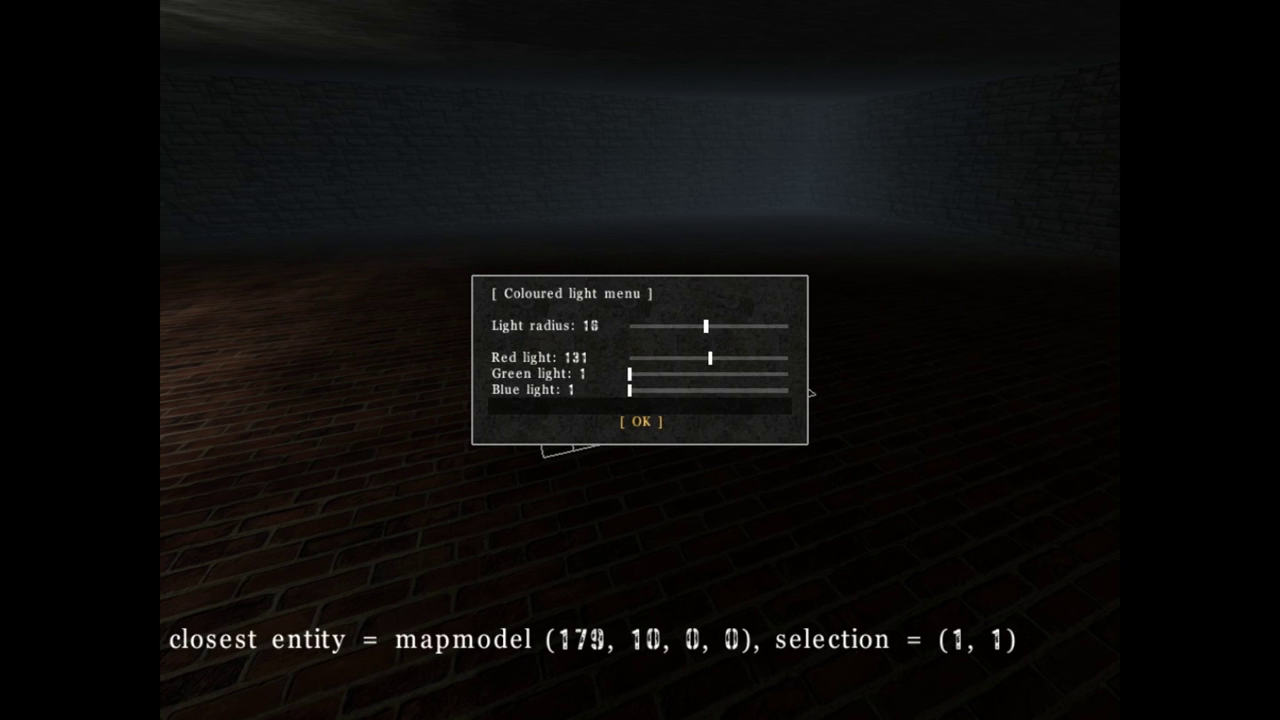
key(Return)
Add a purple light on the other side of the block with radius 16, red 131, green 1 and blue 131
key(w)
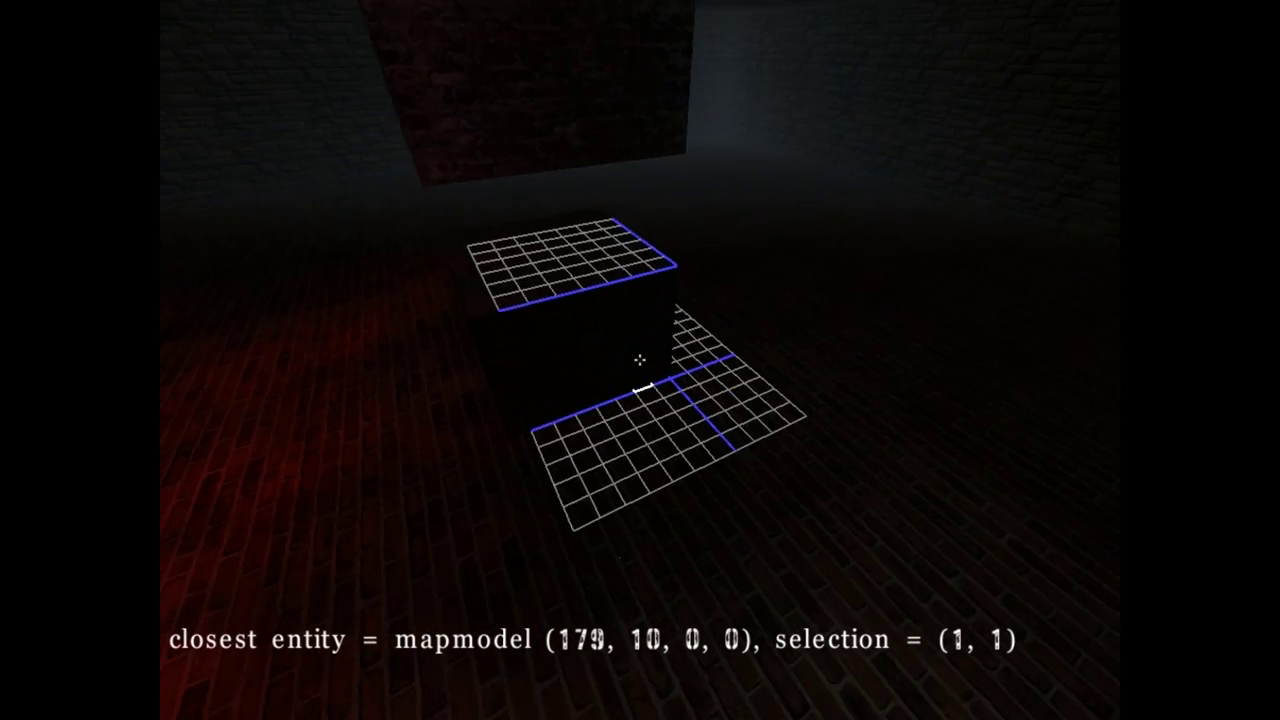
click(640, 360)
key(l)
key(Up)
key(Up)
key(Right)
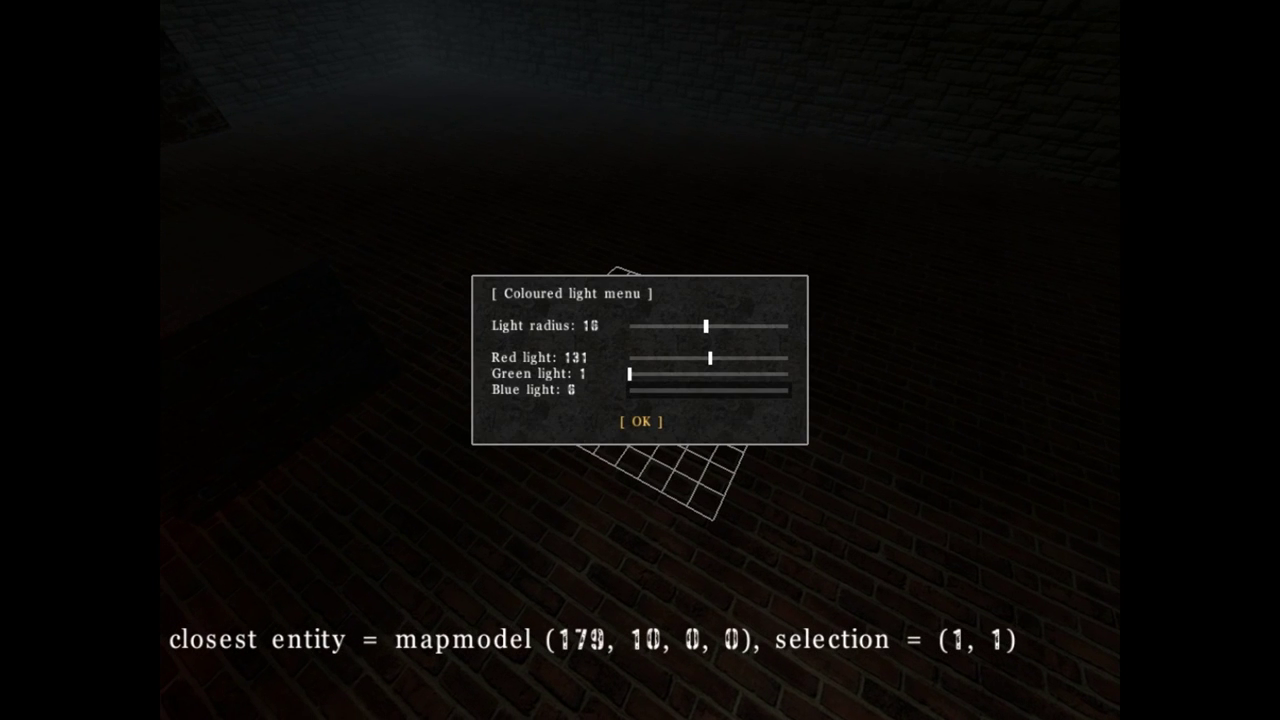
key(Right)
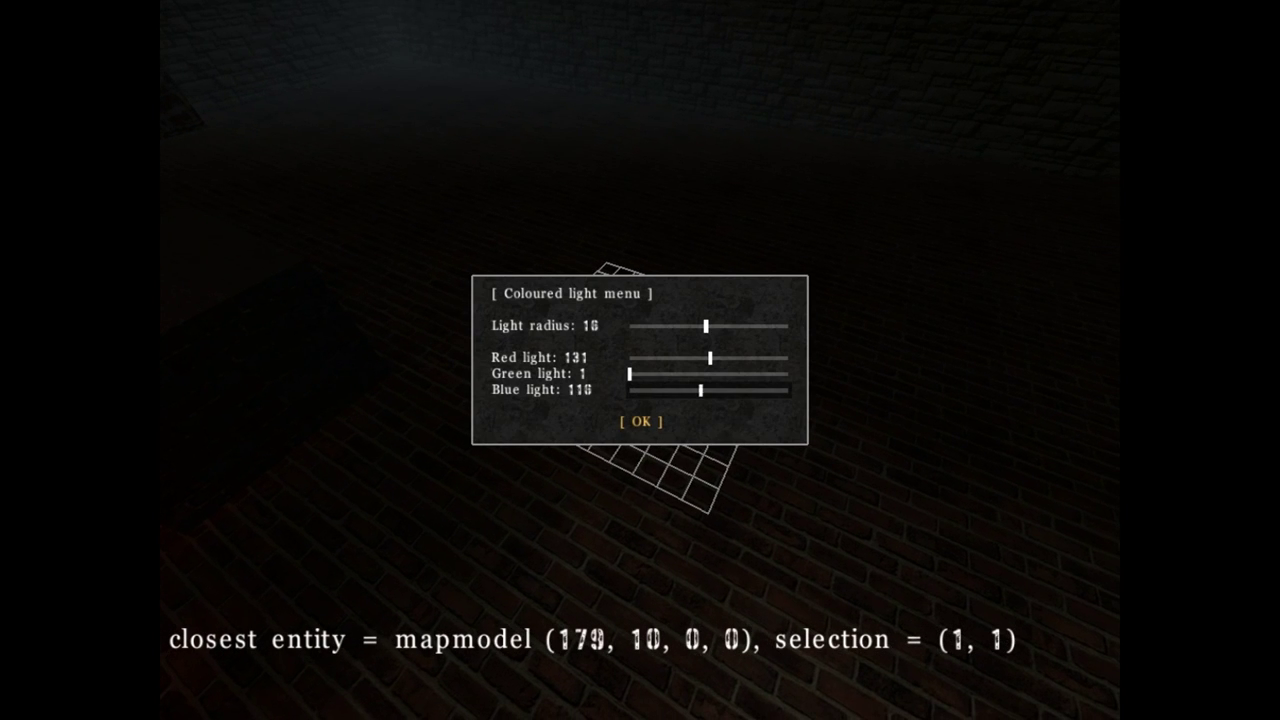
key(Down)
key(Return)
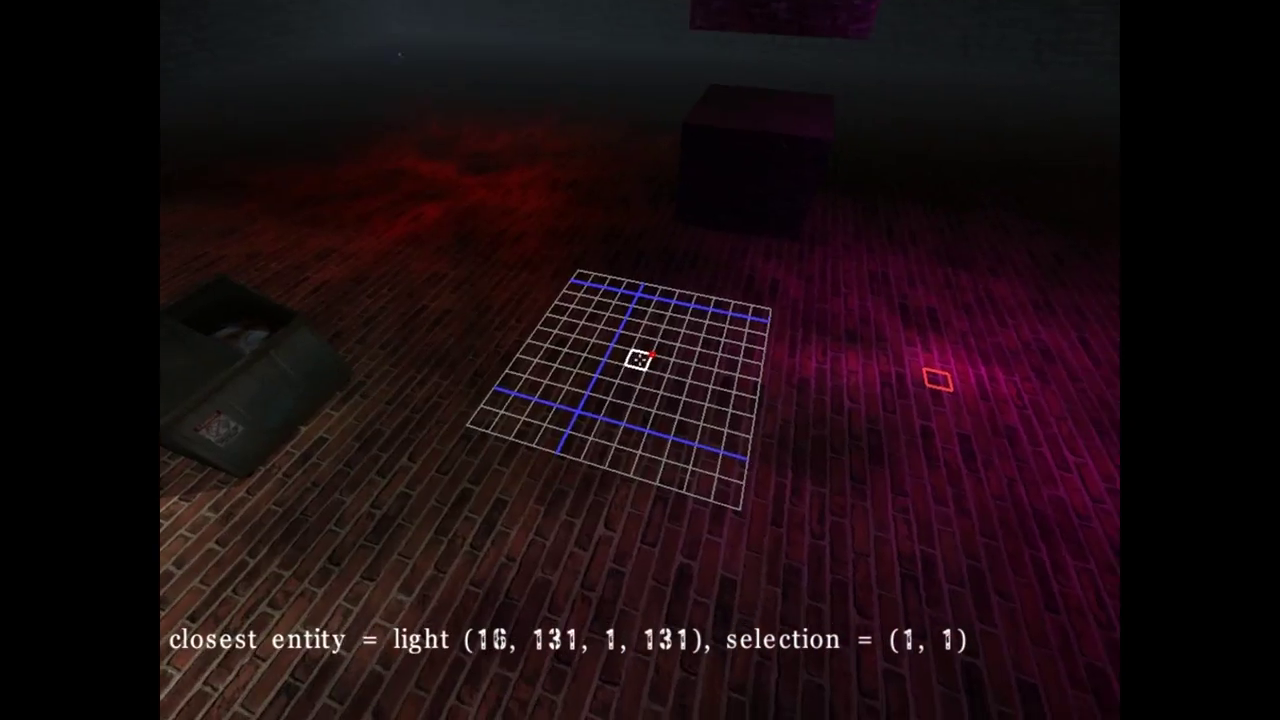
Start another coloured light on the brick floor near the dumpster and set its light radius to 32
key(Escape)
key(Return)
key(Up)
key(Up)
key(Up)
key(Up)
key(Up)
key(Up)
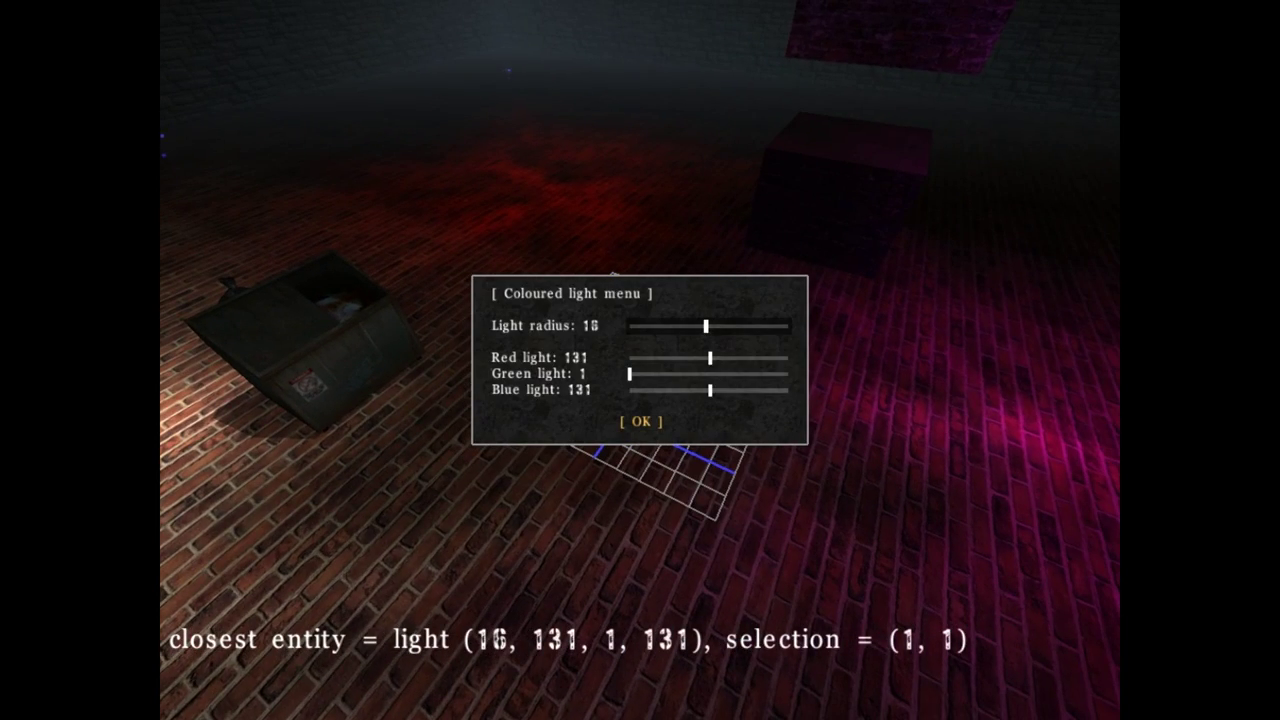
key(Right)
key(Right)
key(Right)
key(Right)
key(Right)
key(Right)
key(Right)
key(Right)
key(Right)
key(Right)
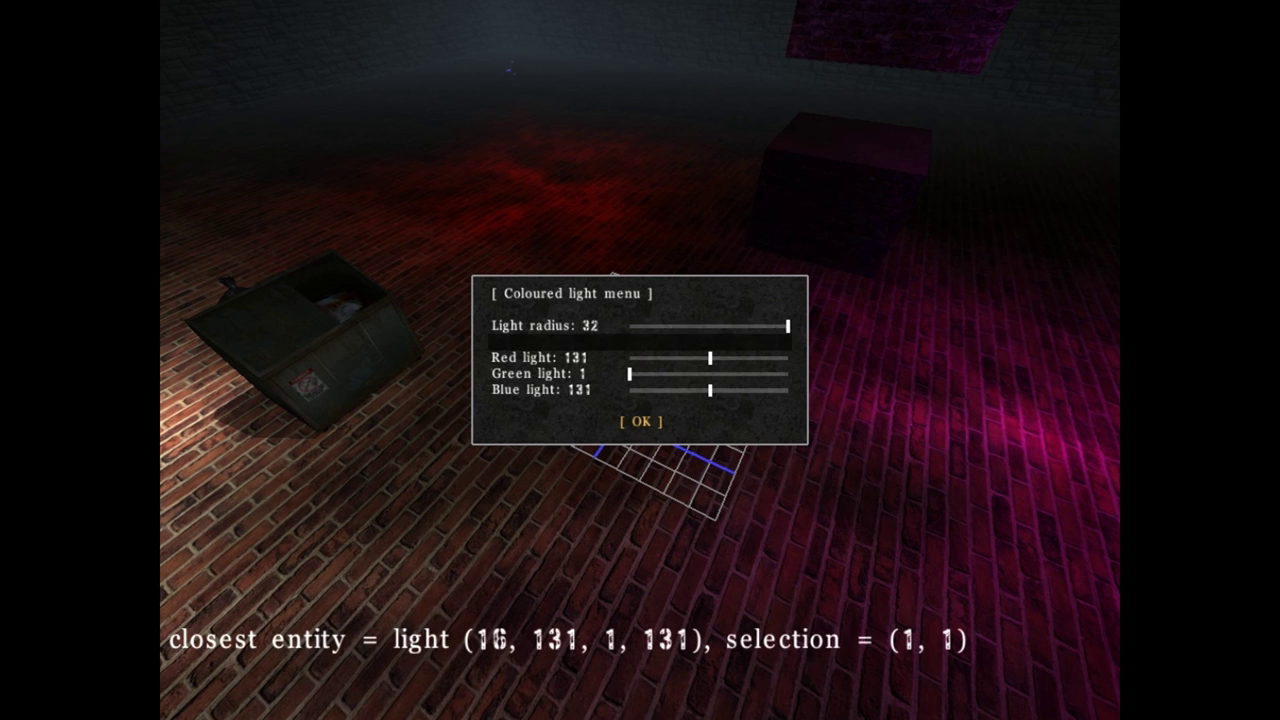
Raise the coloured light's green value well above 66, keeping red and blue at 131, and add the light
key(Down)
key(Down)
key(Right)
key(Right)
key(Right)
key(Right)
key(Right)
key(Right)
key(Right)
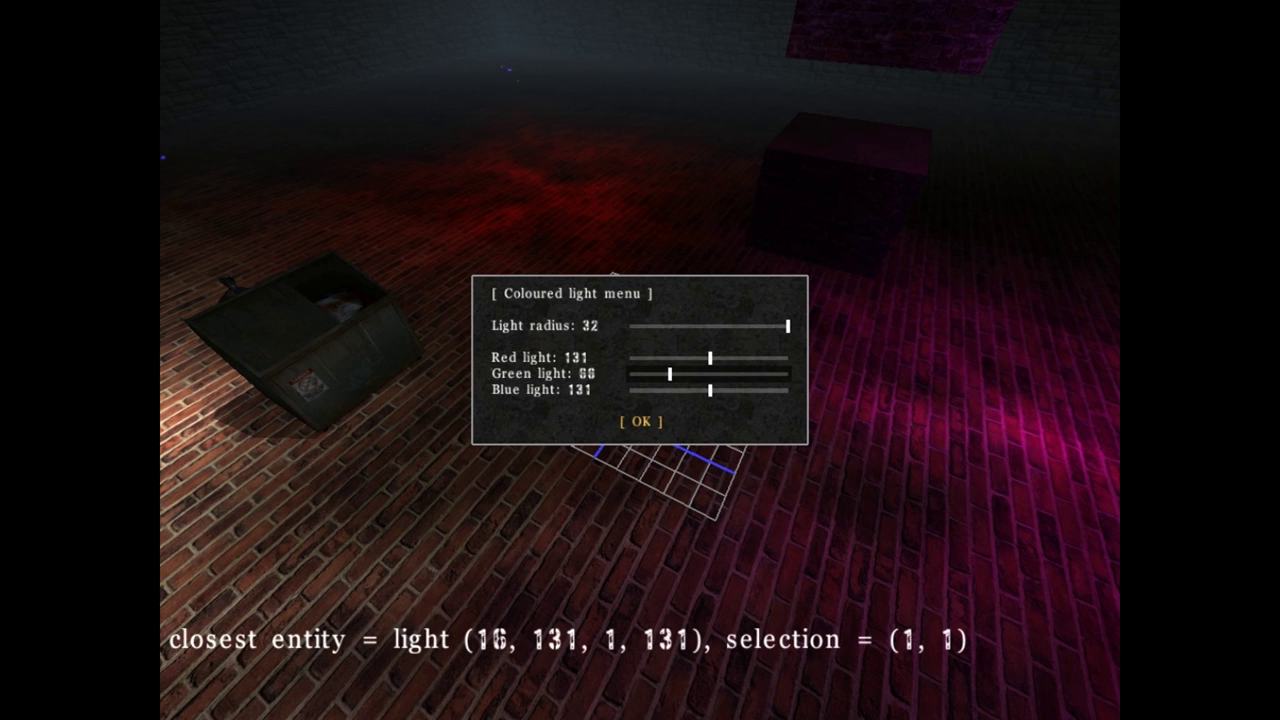
key(Right)
key(Right)
key(Right)
key(Right)
key(Right)
key(Right)
key(Right)
key(Right)
key(Right)
key(Right)
key(Right)
key(Return)
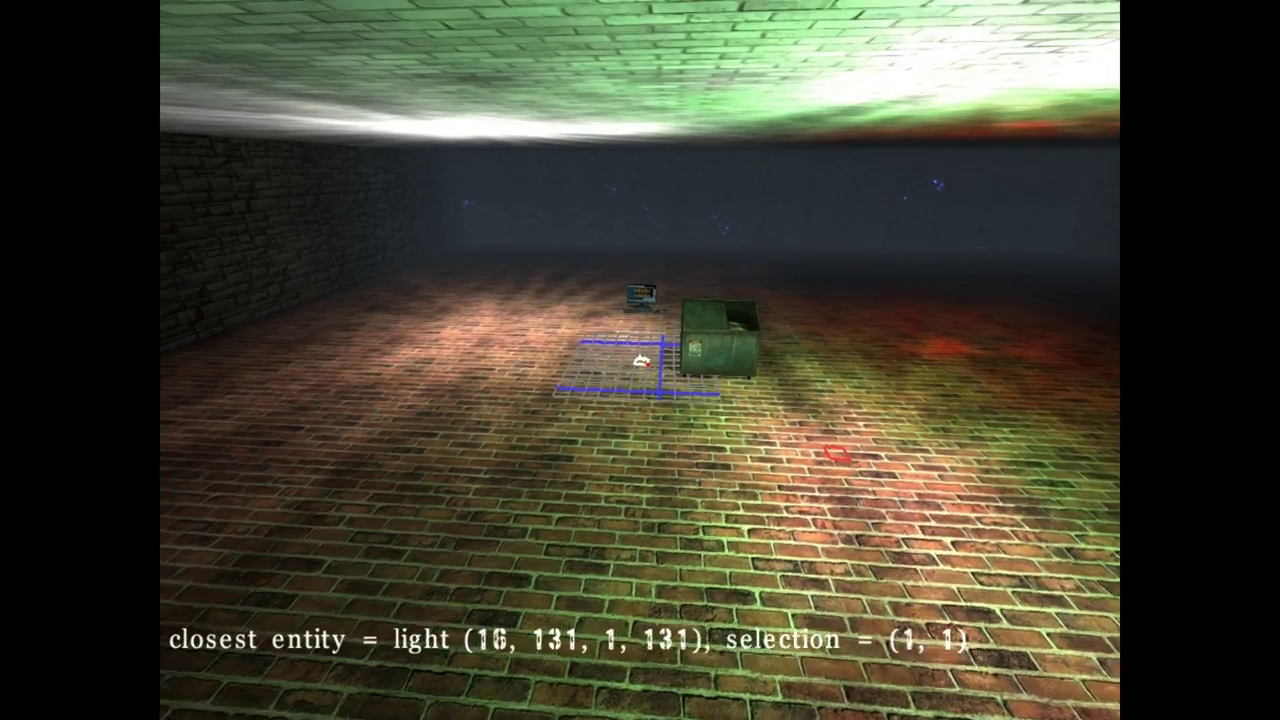
Examine how the white and coloured lights fall on the ceiling, floor, blocks and map models
key(w)
key(a)
key(w)
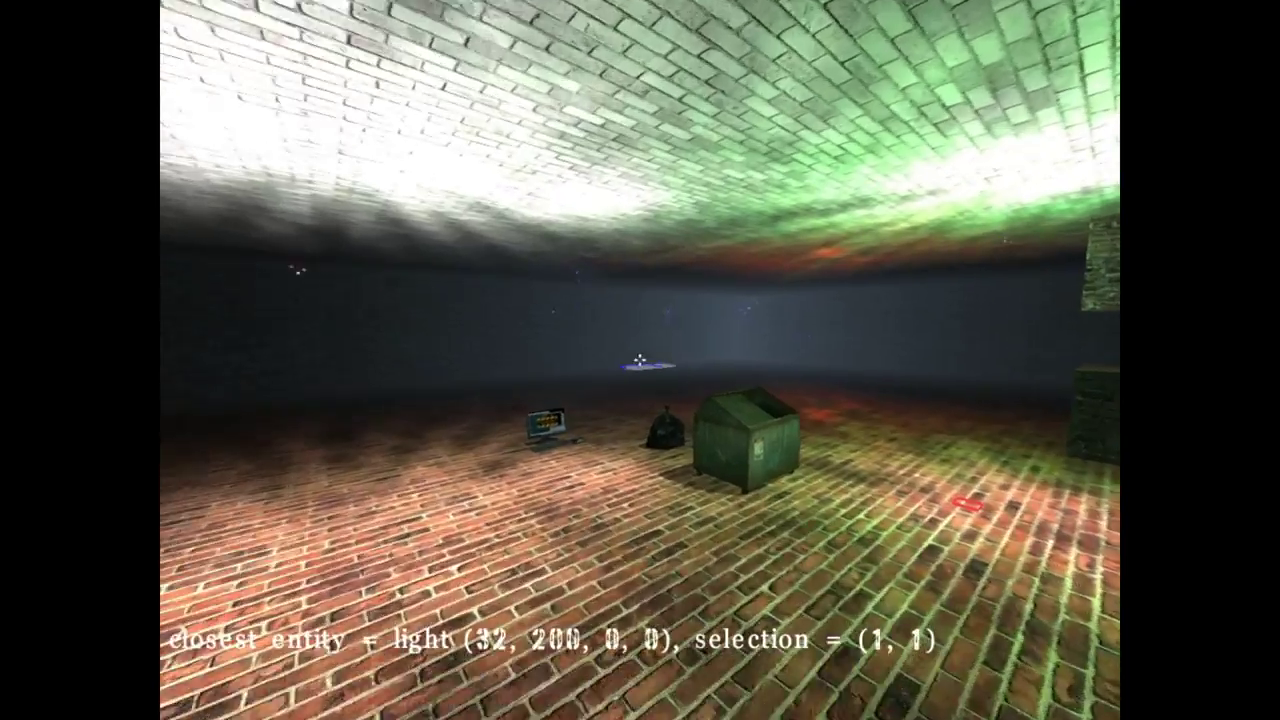
key(s)
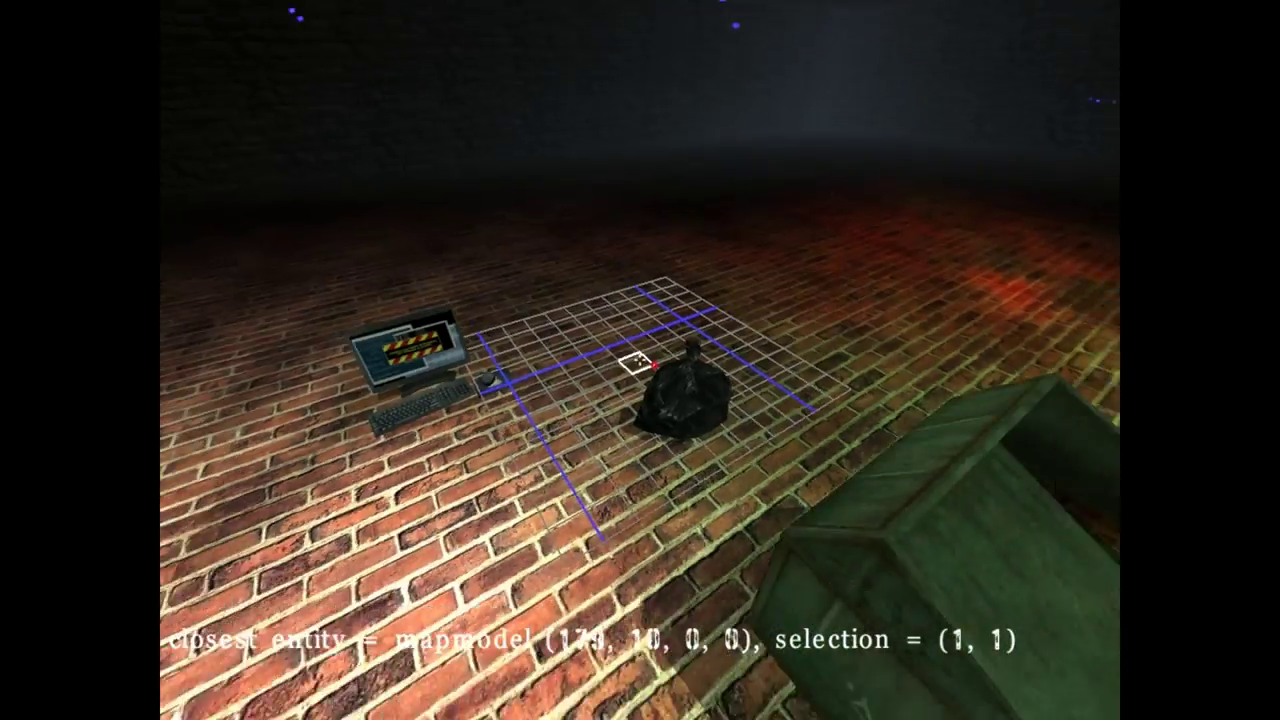
key(w)
key(w)
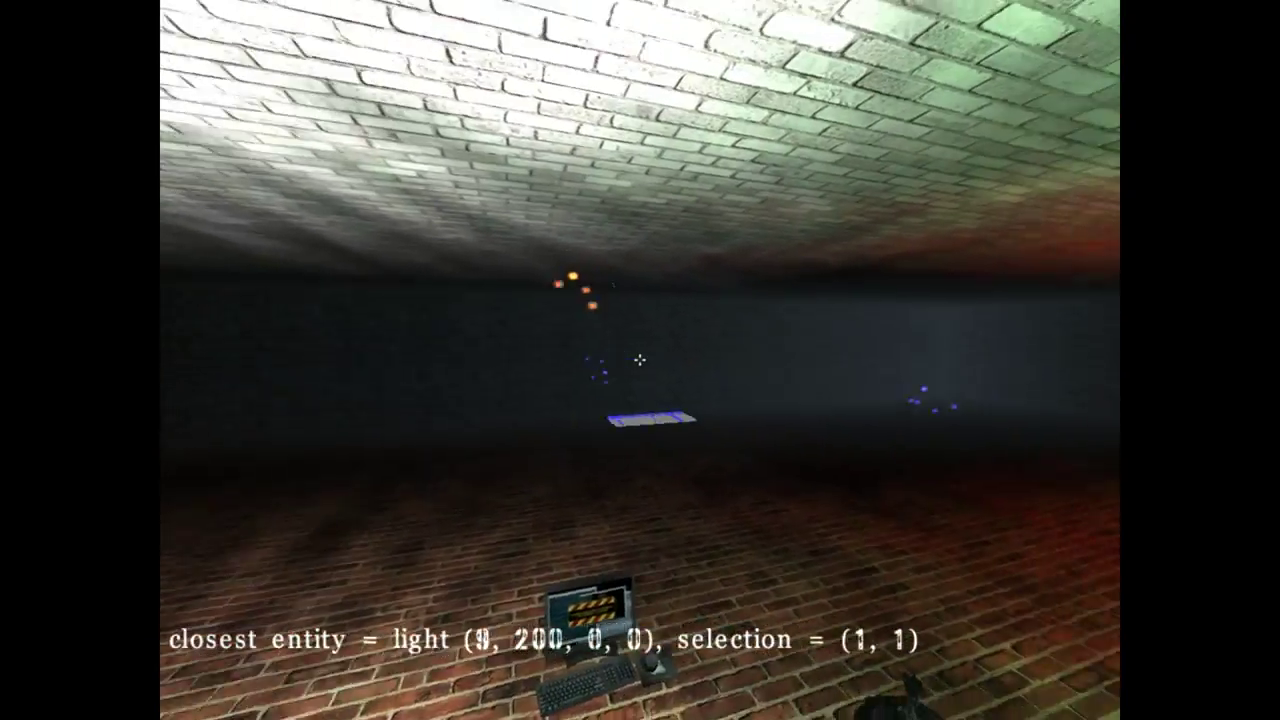
key(d)
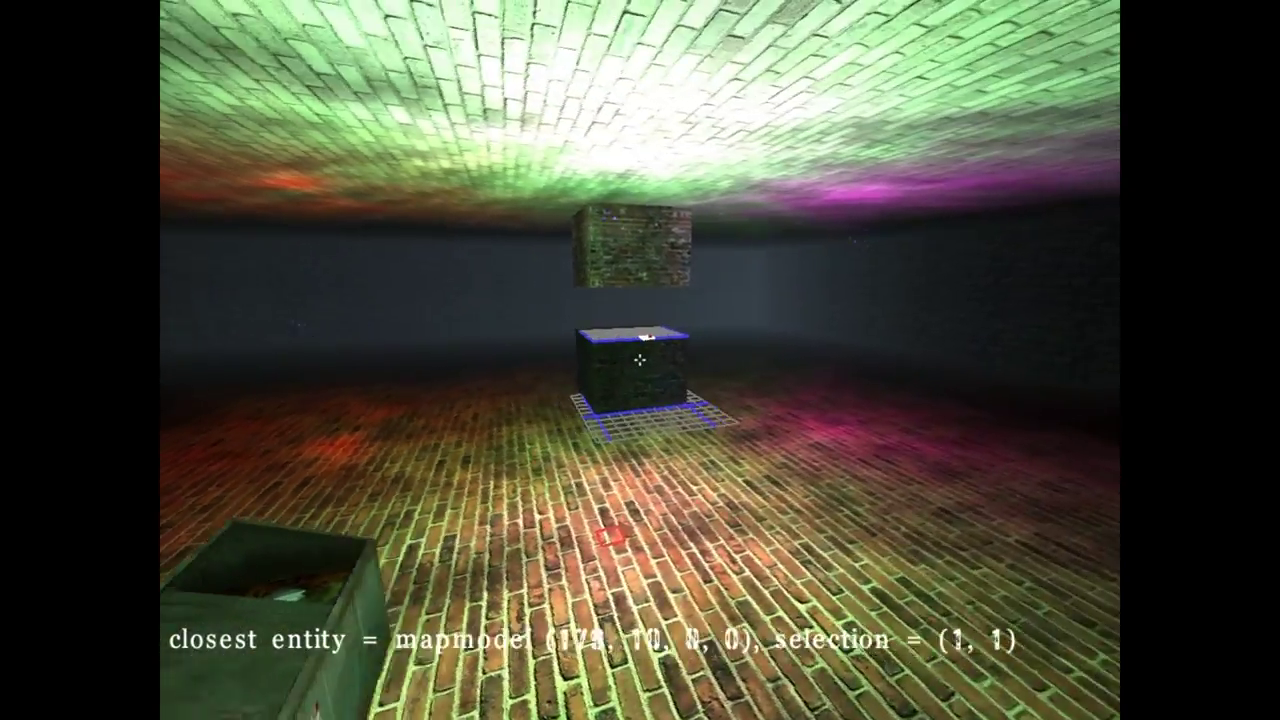
key(s)
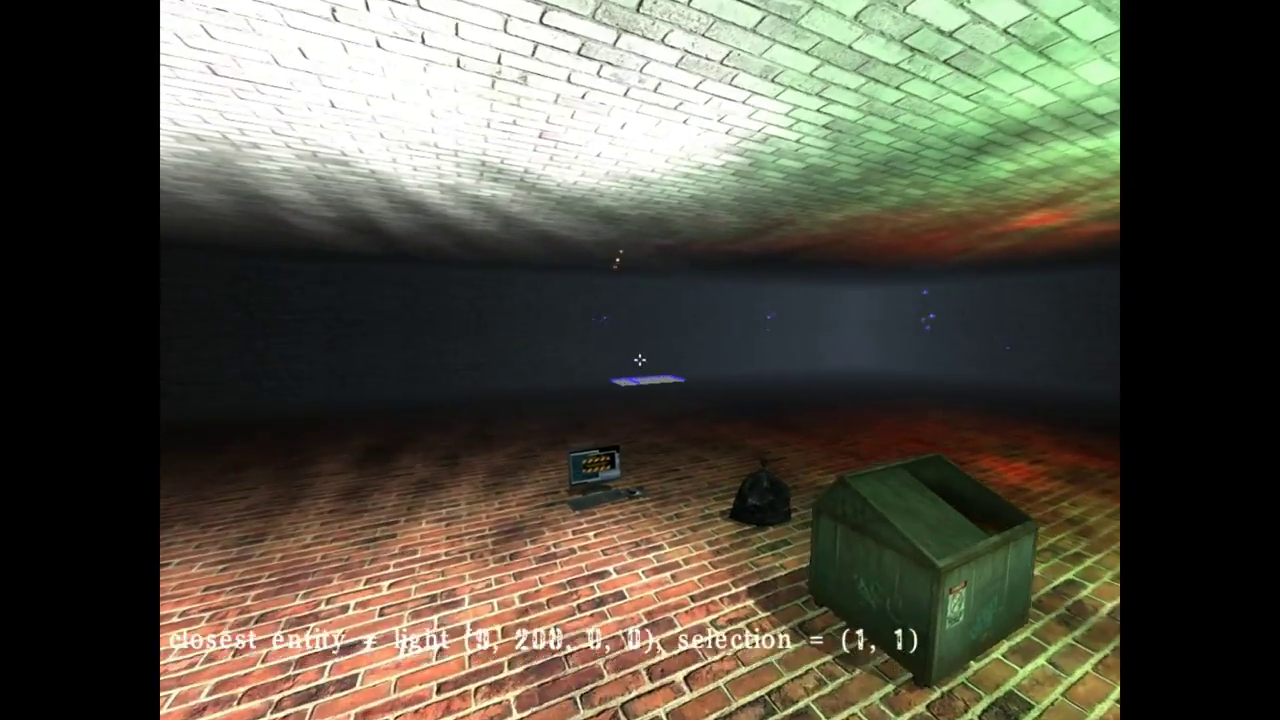
key(w)
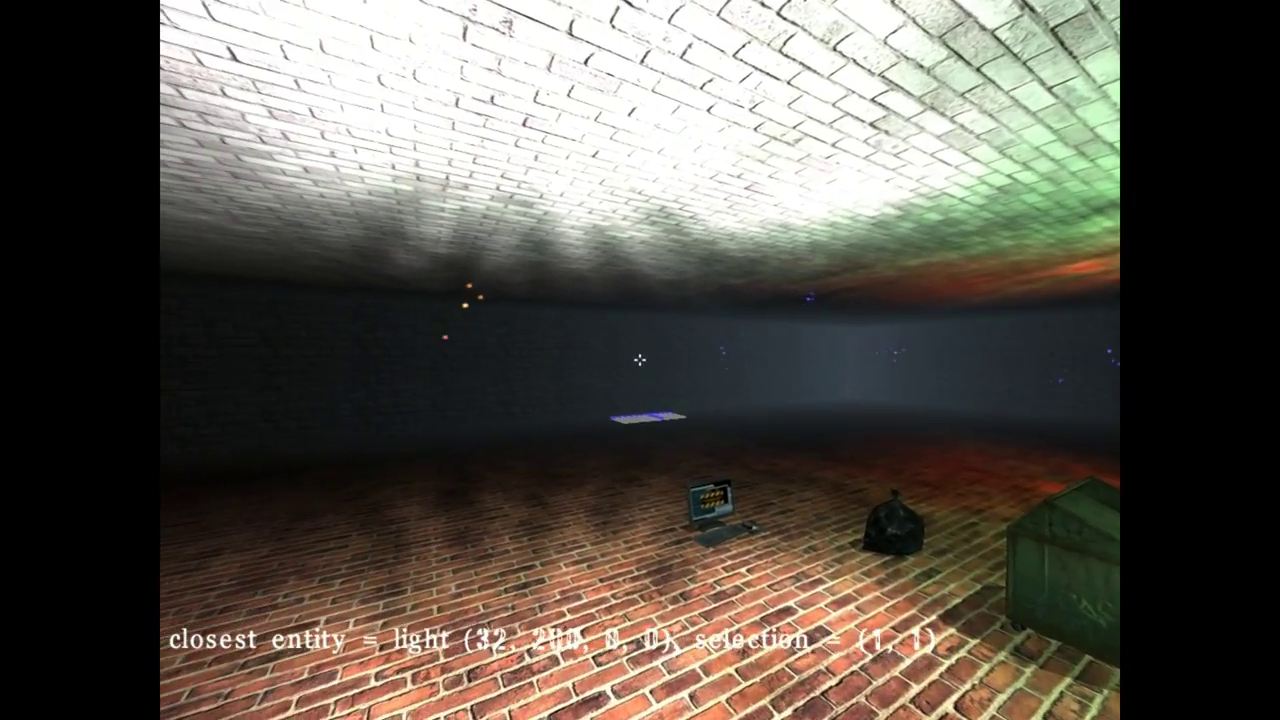
key(s)
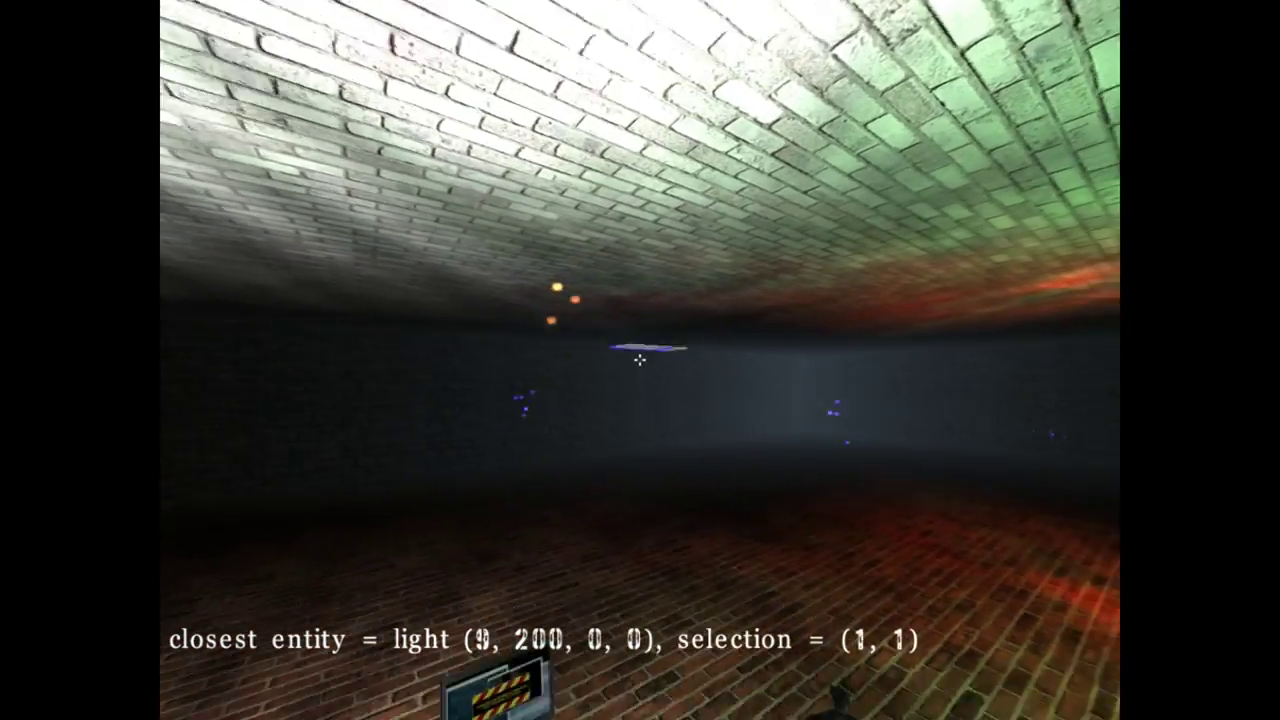
key(w)
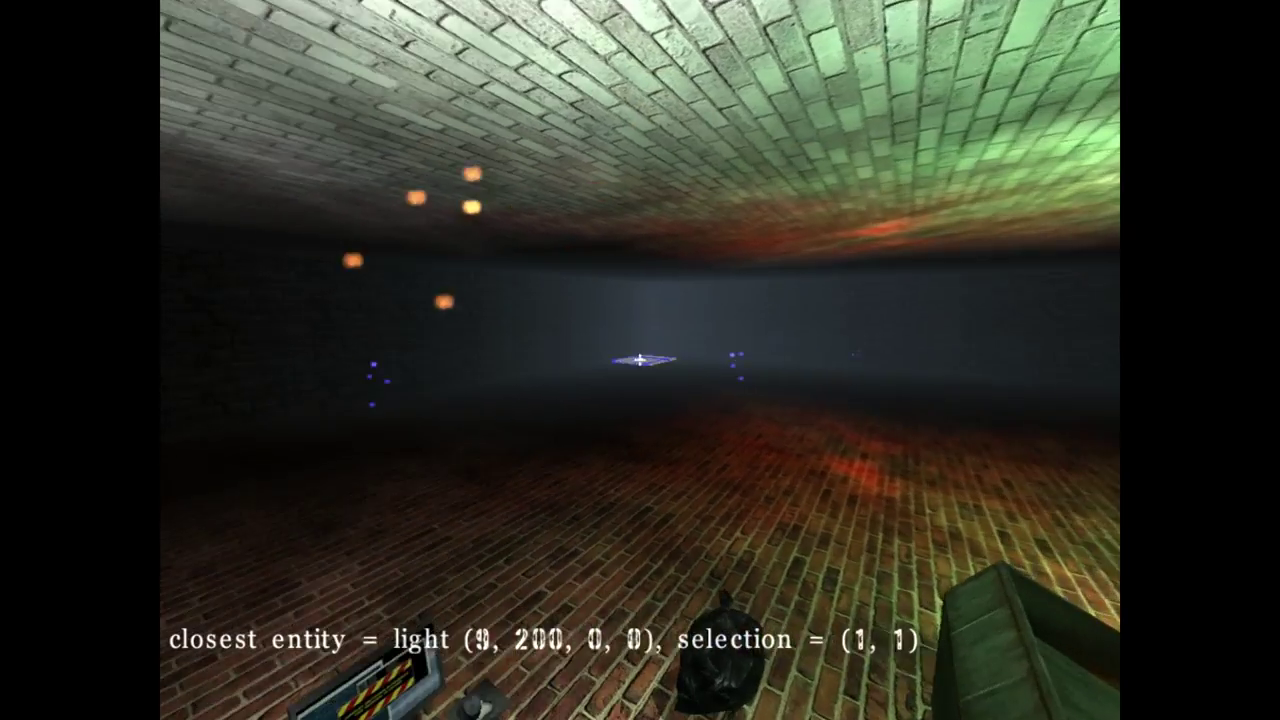
key(s)
key(s)
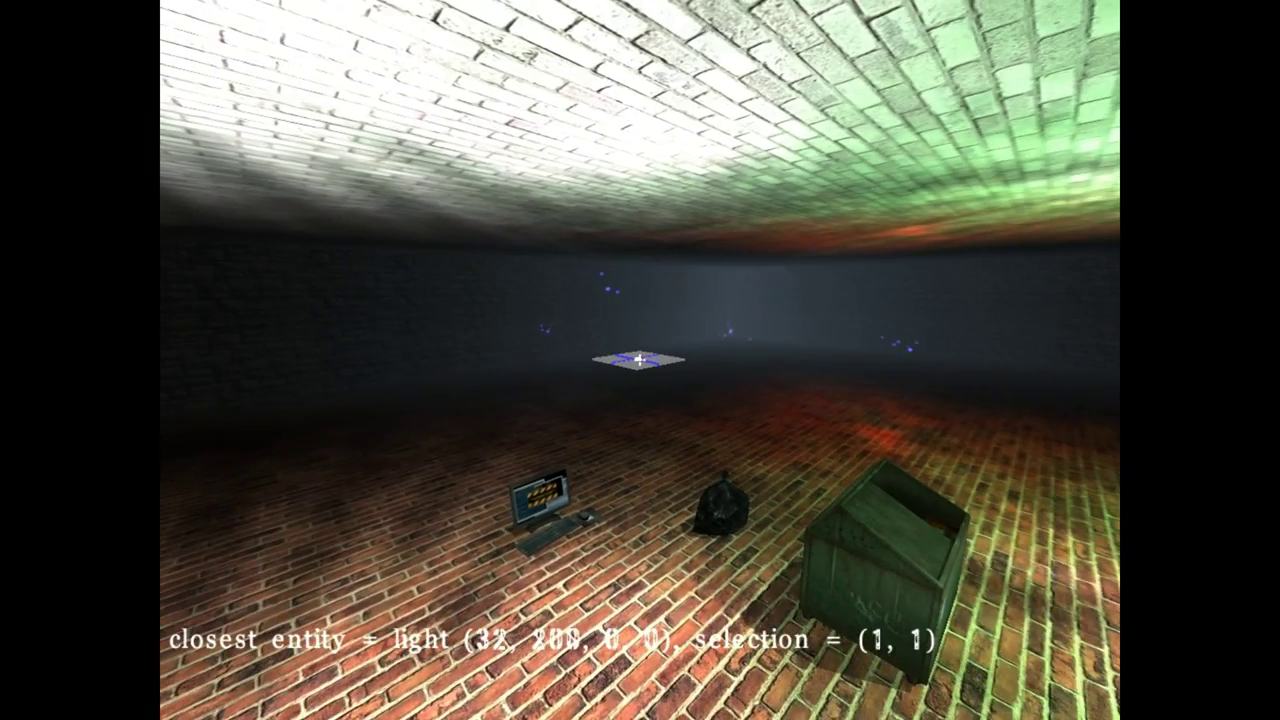
key(s)
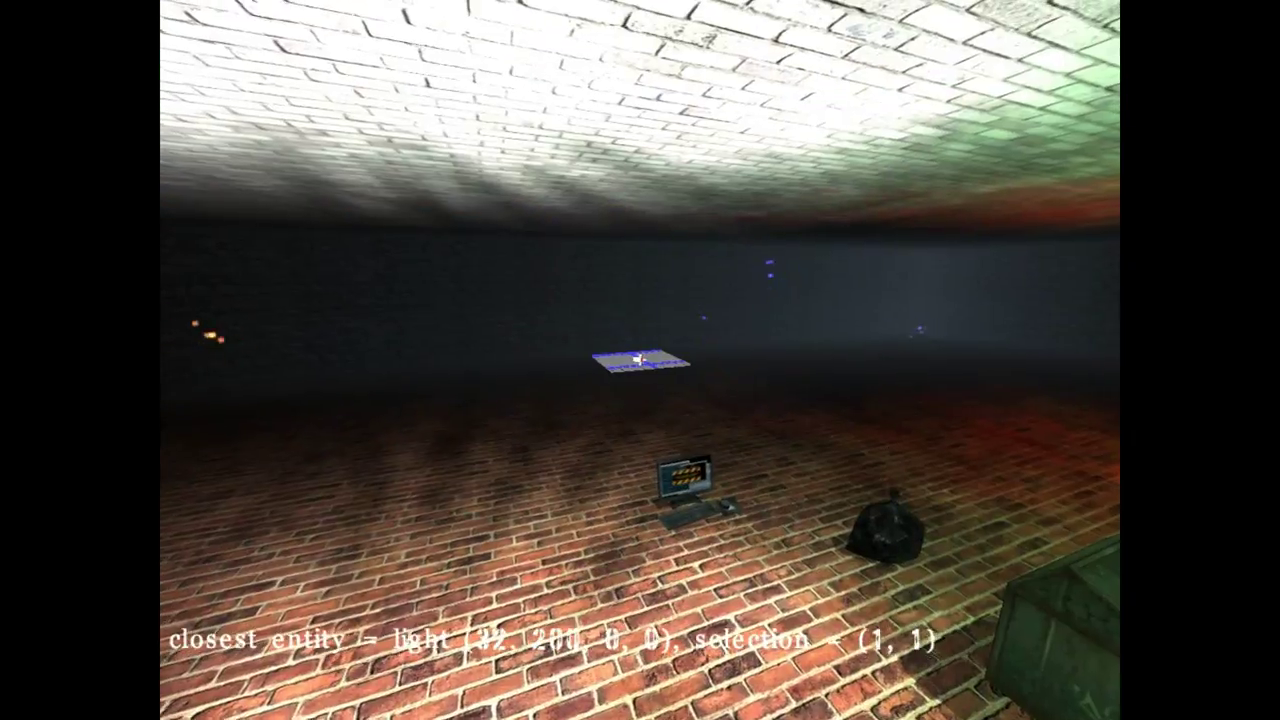
Delete all placed light and map model entities from the room
key(Delete)
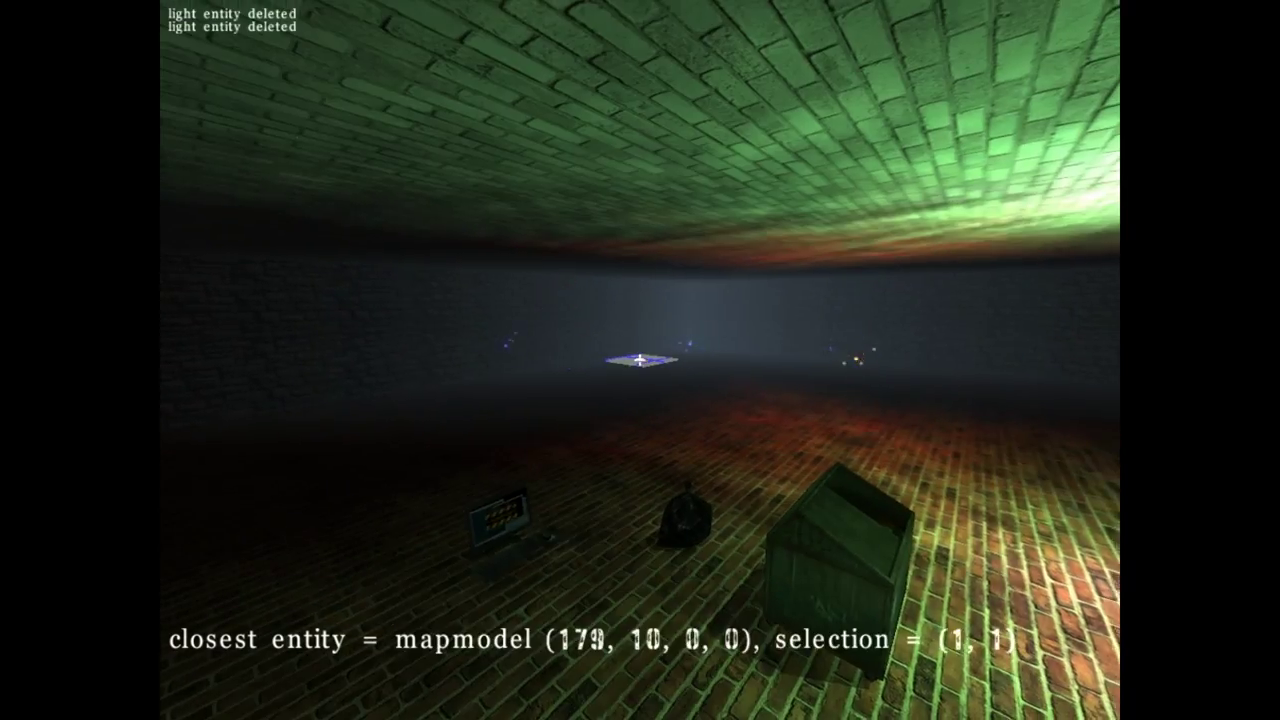
key(Delete)
key(Delete)
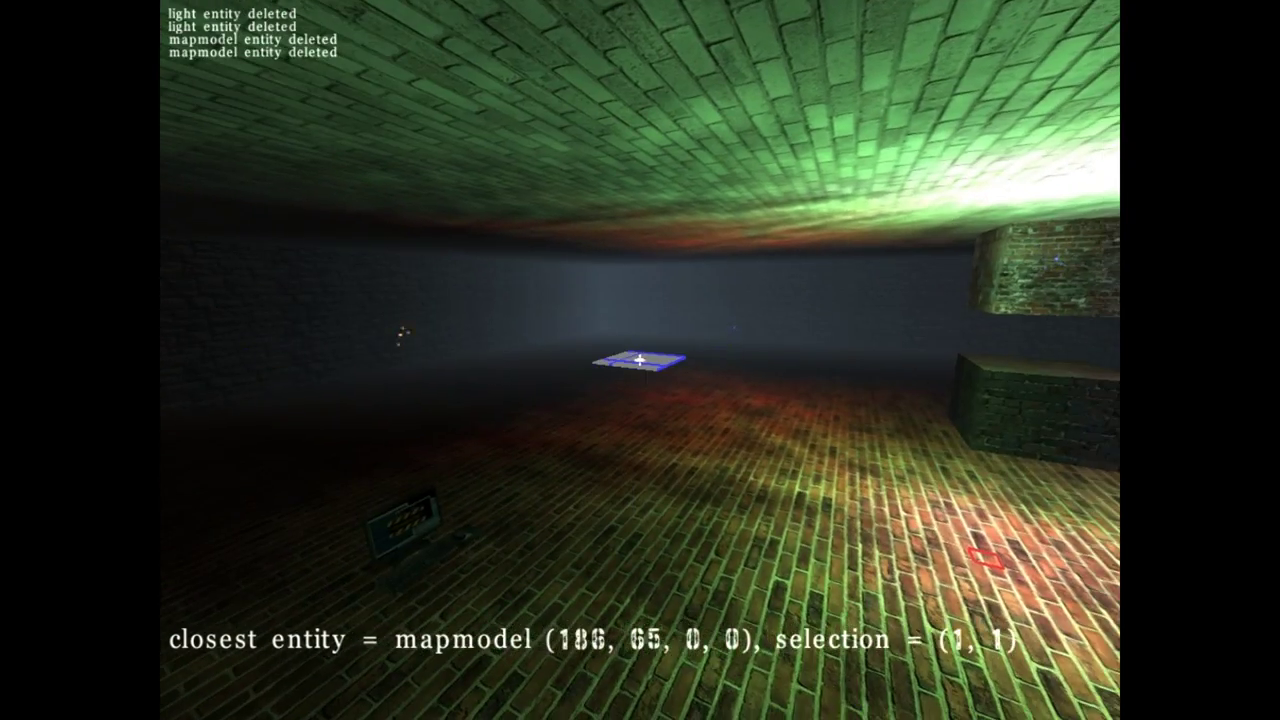
key(Delete)
key(Delete)
key(Delete)
key(Delete)
key(Delete)
key(Delete)
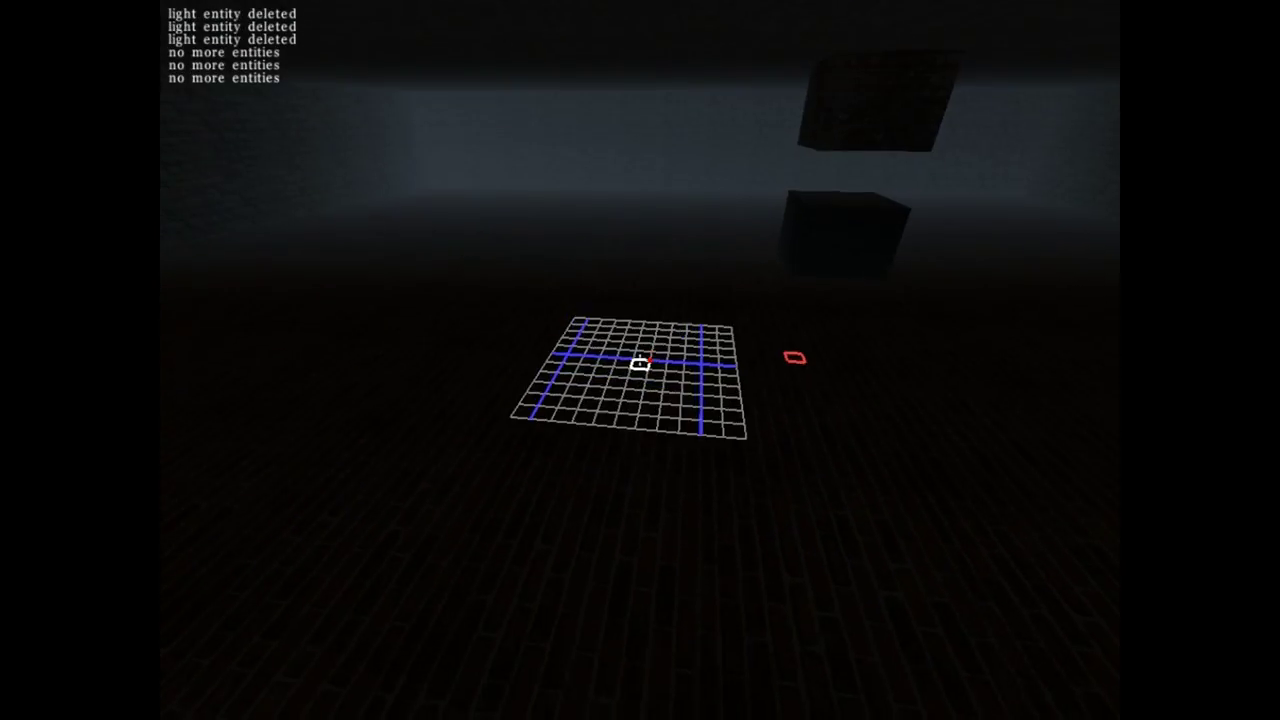
key(m)
key(Down)
key(Return)
key(Down)
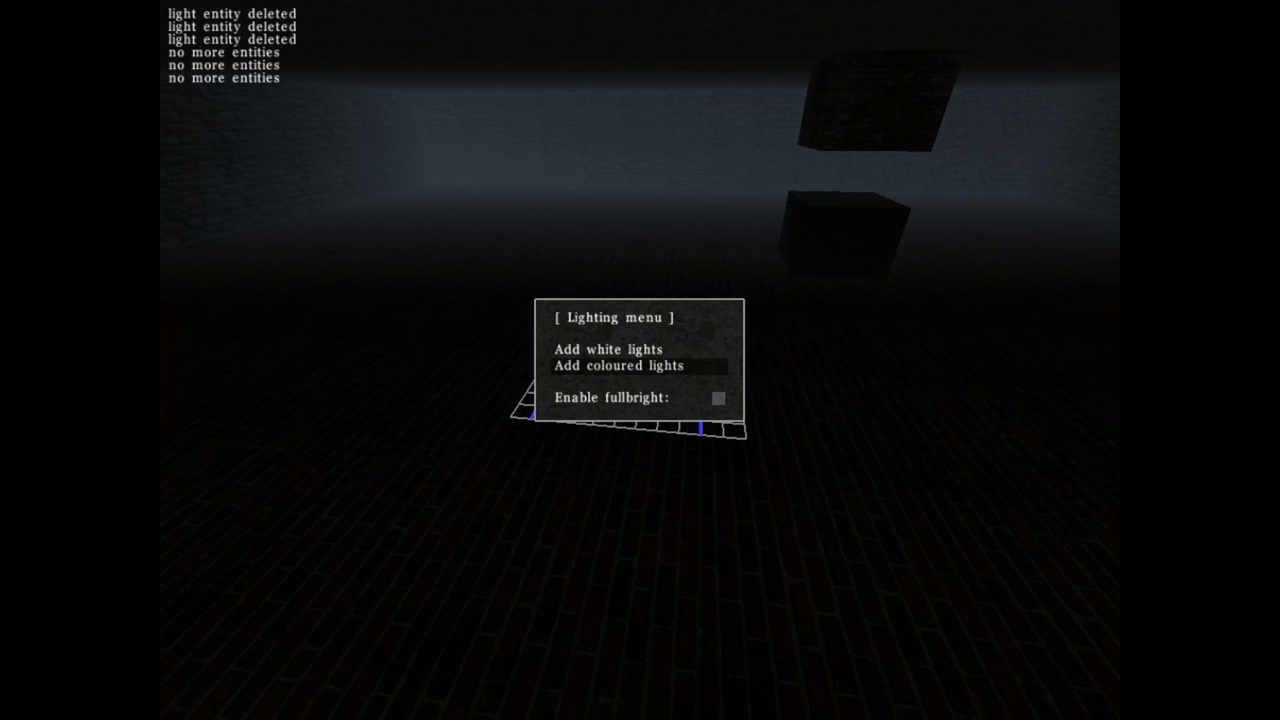
key(Escape)
key(Escape)
key(w)
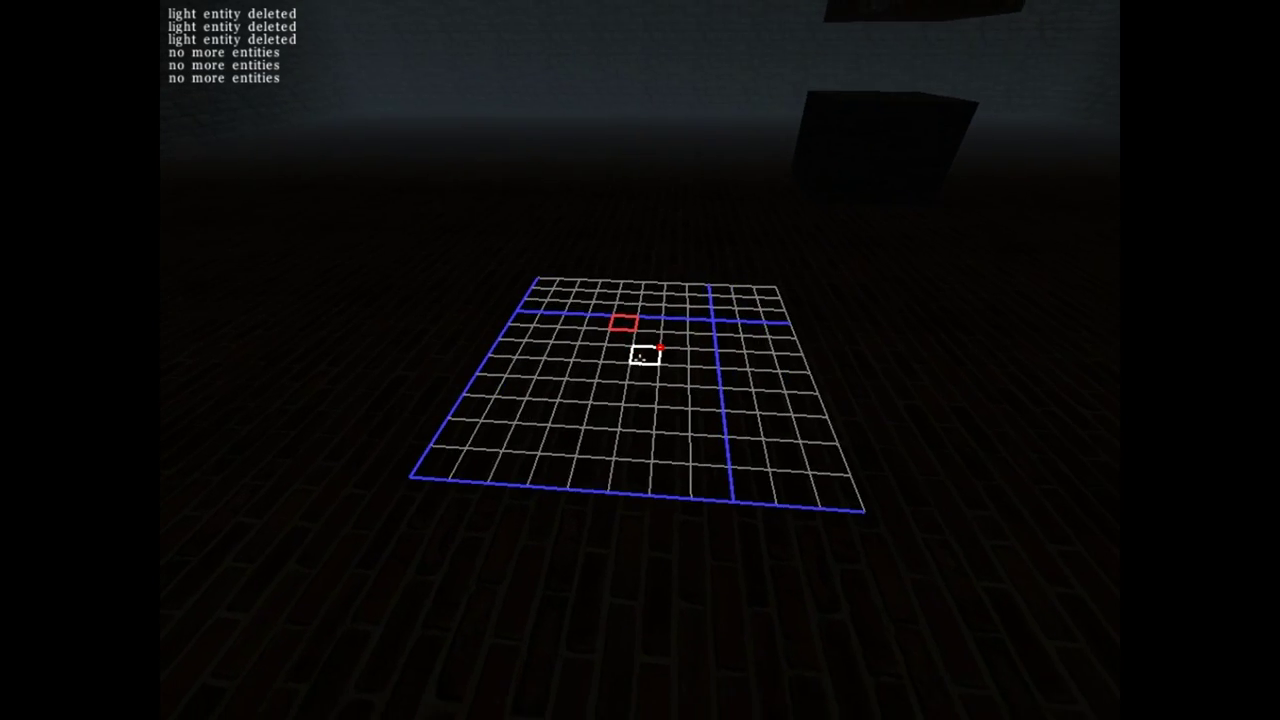
Enable fullbright lighting for the whole room
key(F1)
key(Return)
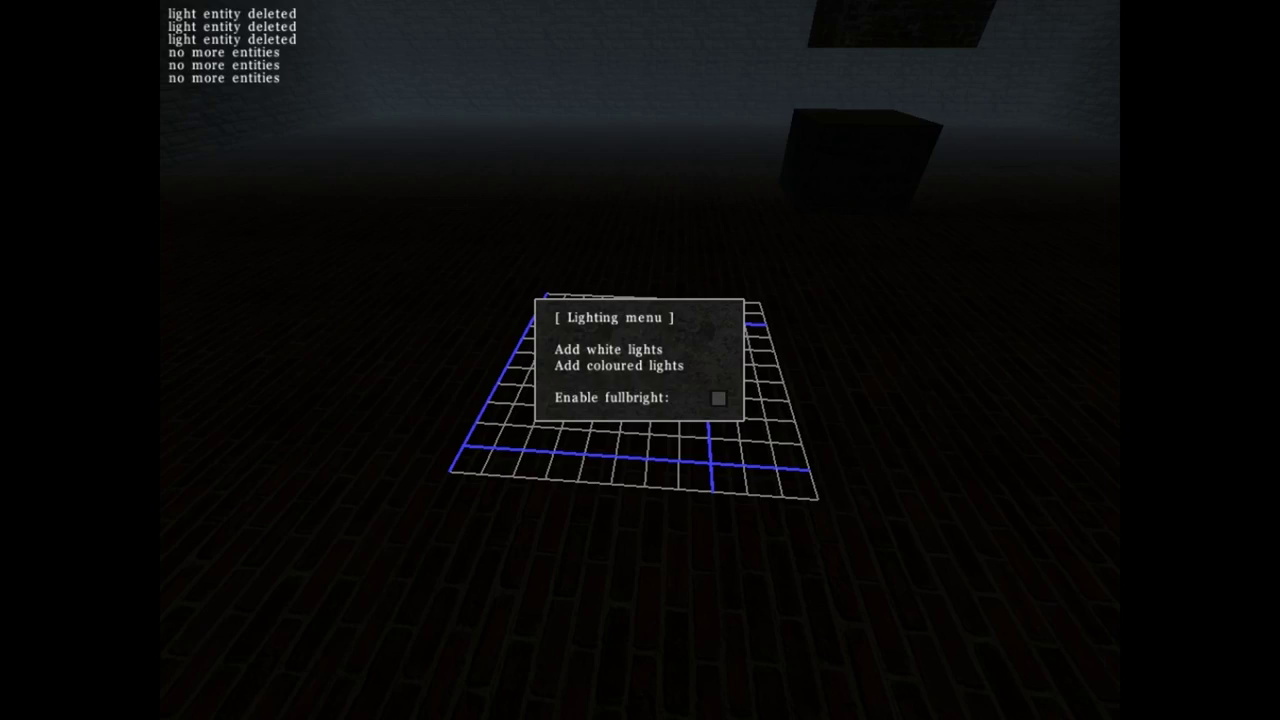
key(Return)
key(Return)
key(Return)
key(Return)
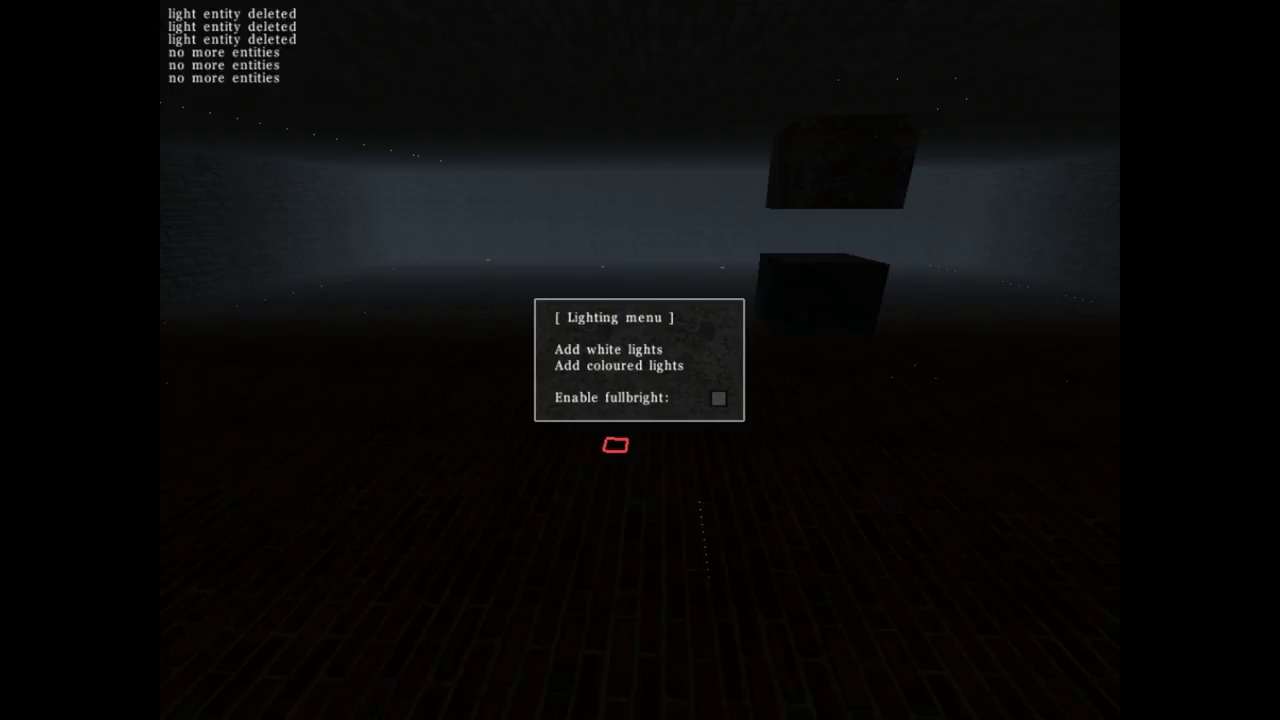
key(Return)
key(Return)
key(Return)
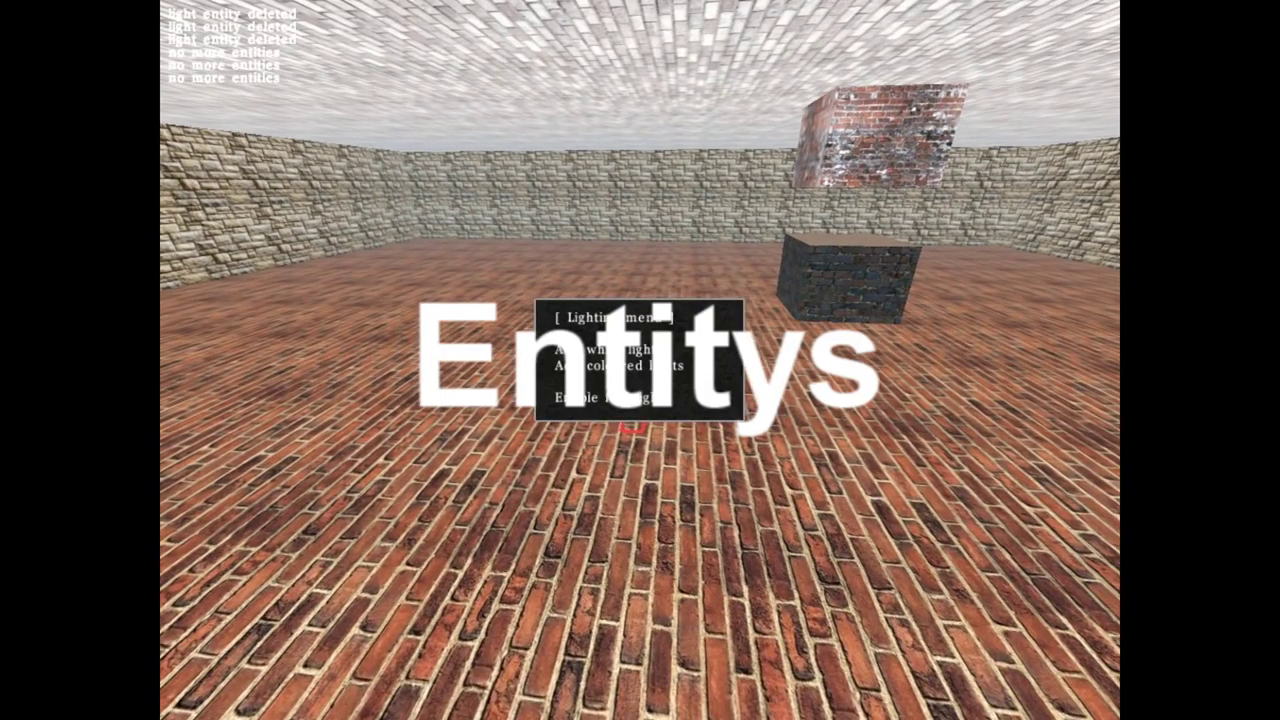
Look through the entity types up to the clip entity and place an RVSF spawn point on the brick floor
key(Escape)
key(Down)
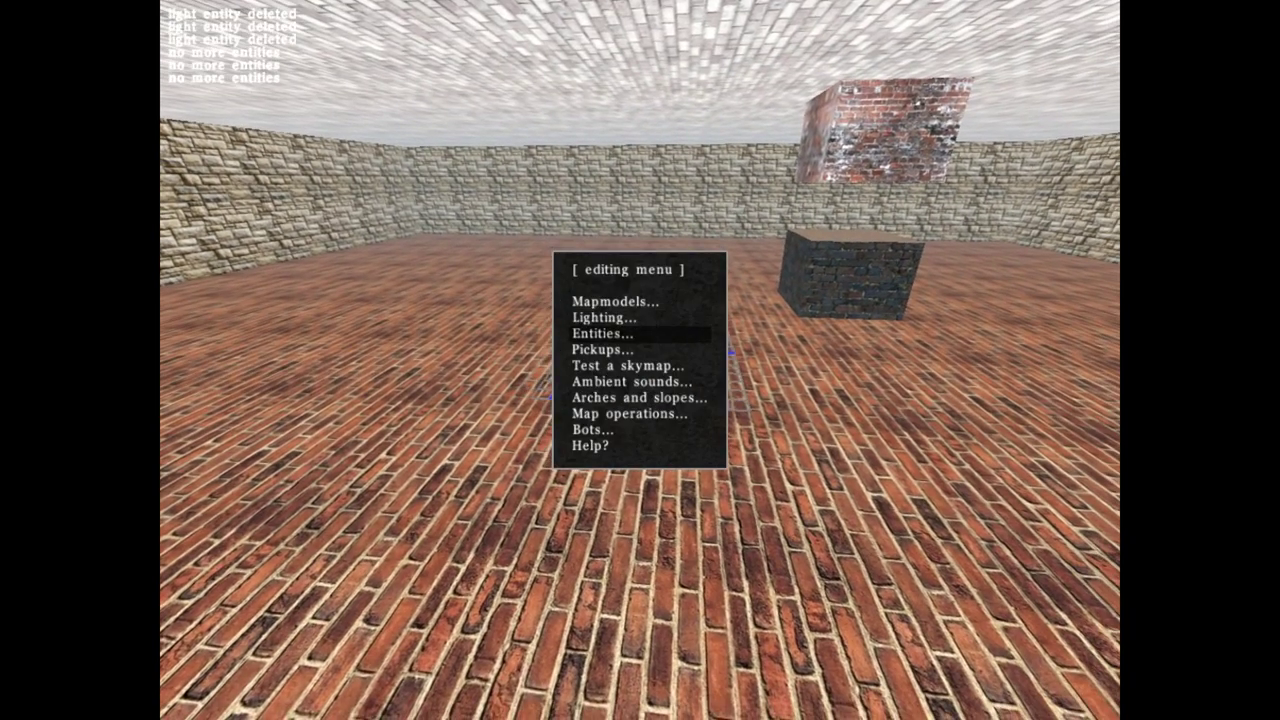
key(Return)
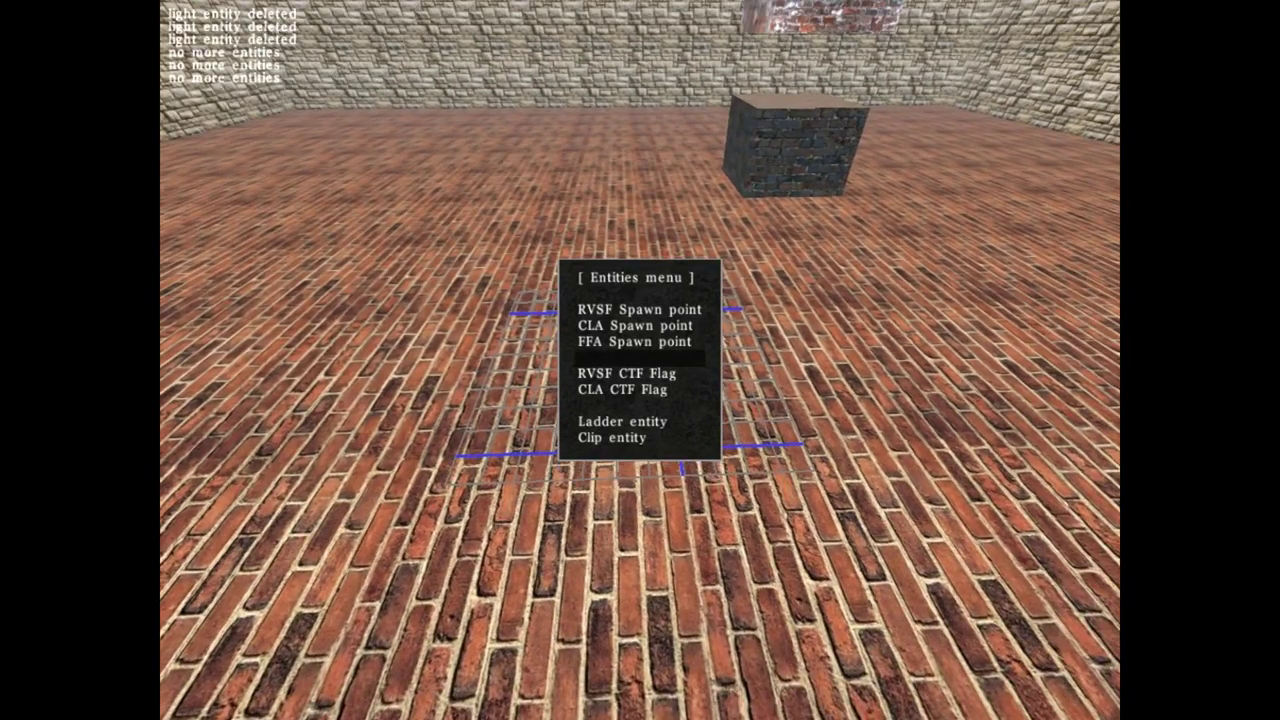
key(Down)
key(Down)
key(Down)
key(Down)
key(Down)
key(Down)
key(Return)
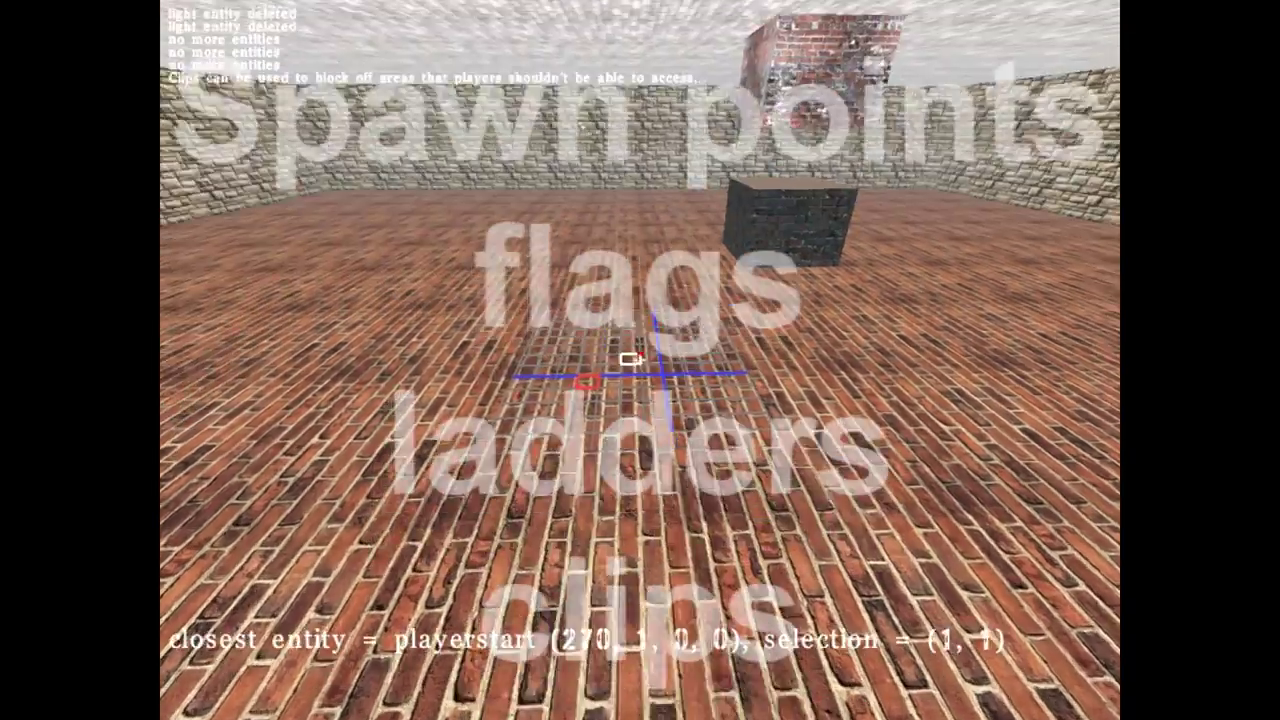
Add further RVSF and CLA spawn points at other spots on the brick floor
key(Escape)
key(Return)
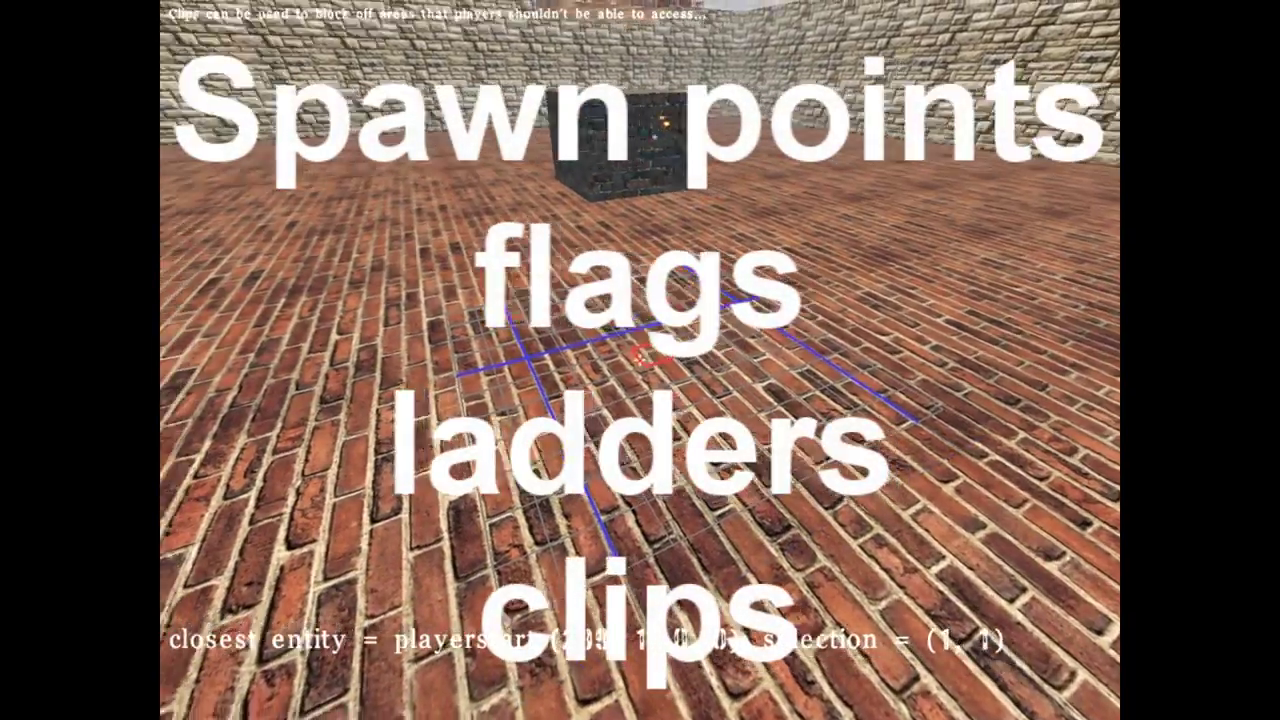
key(Escape)
key(Return)
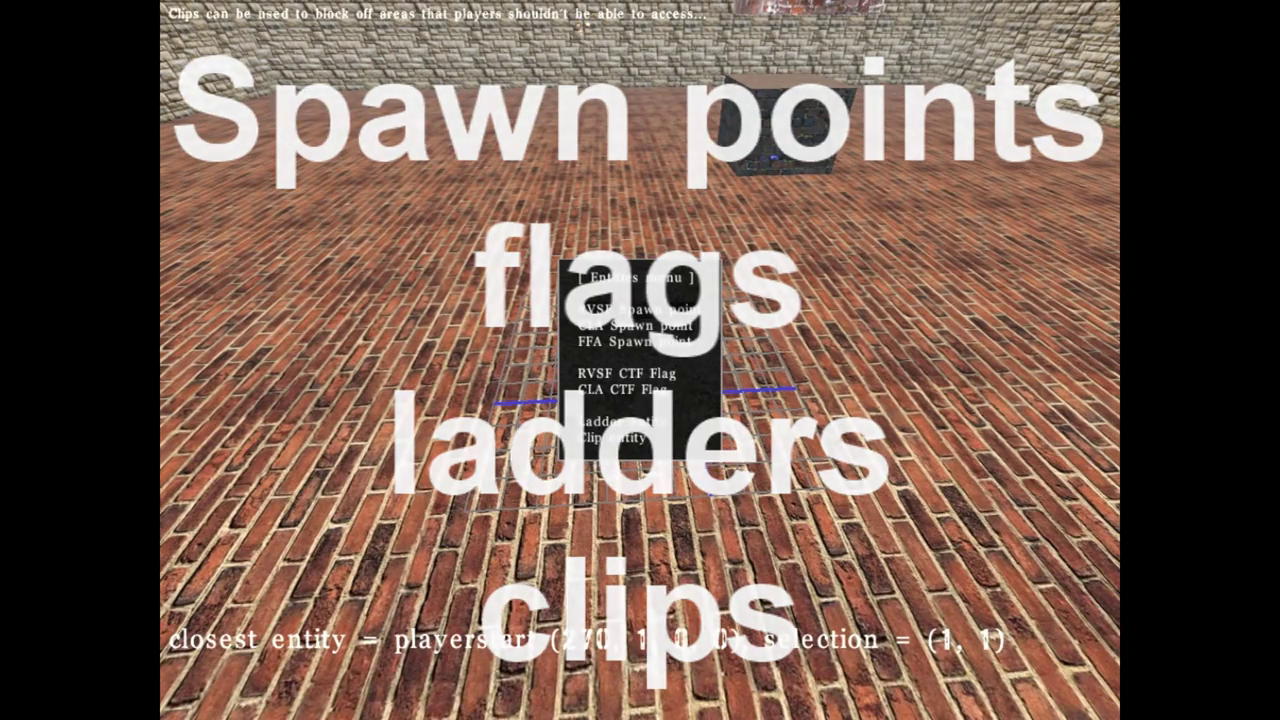
key(Escape)
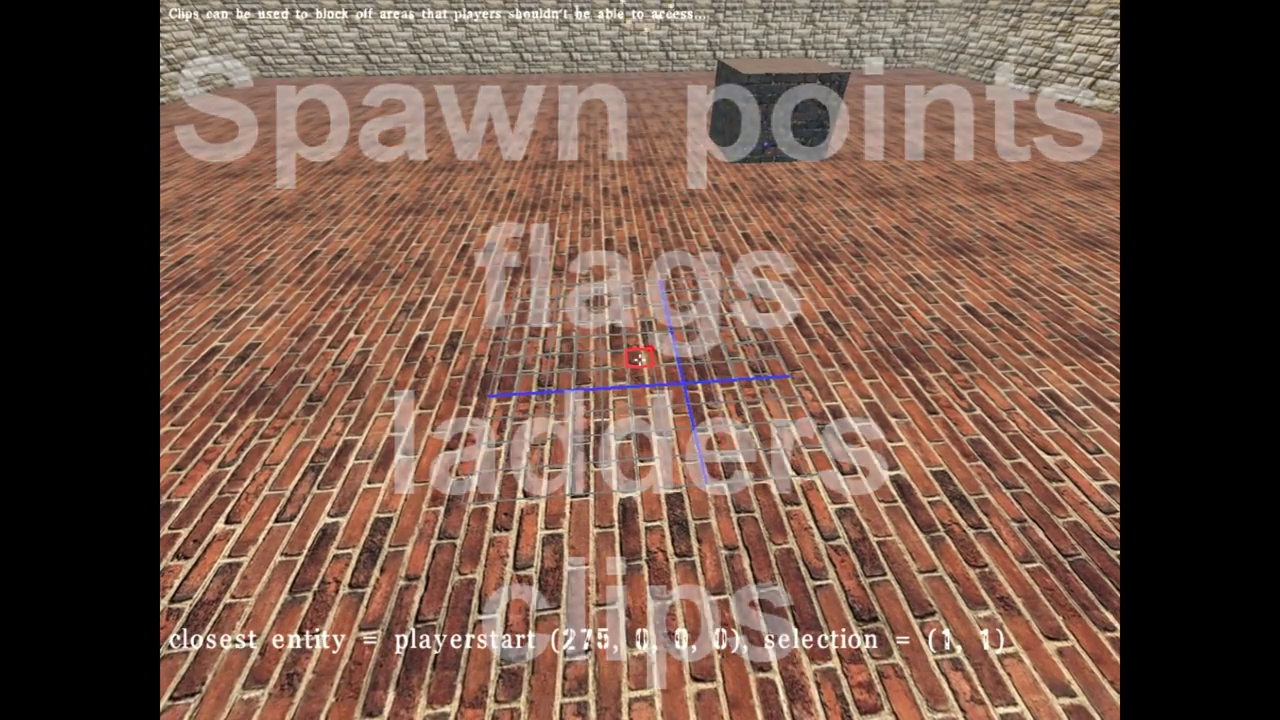
key(Return)
key(Escape)
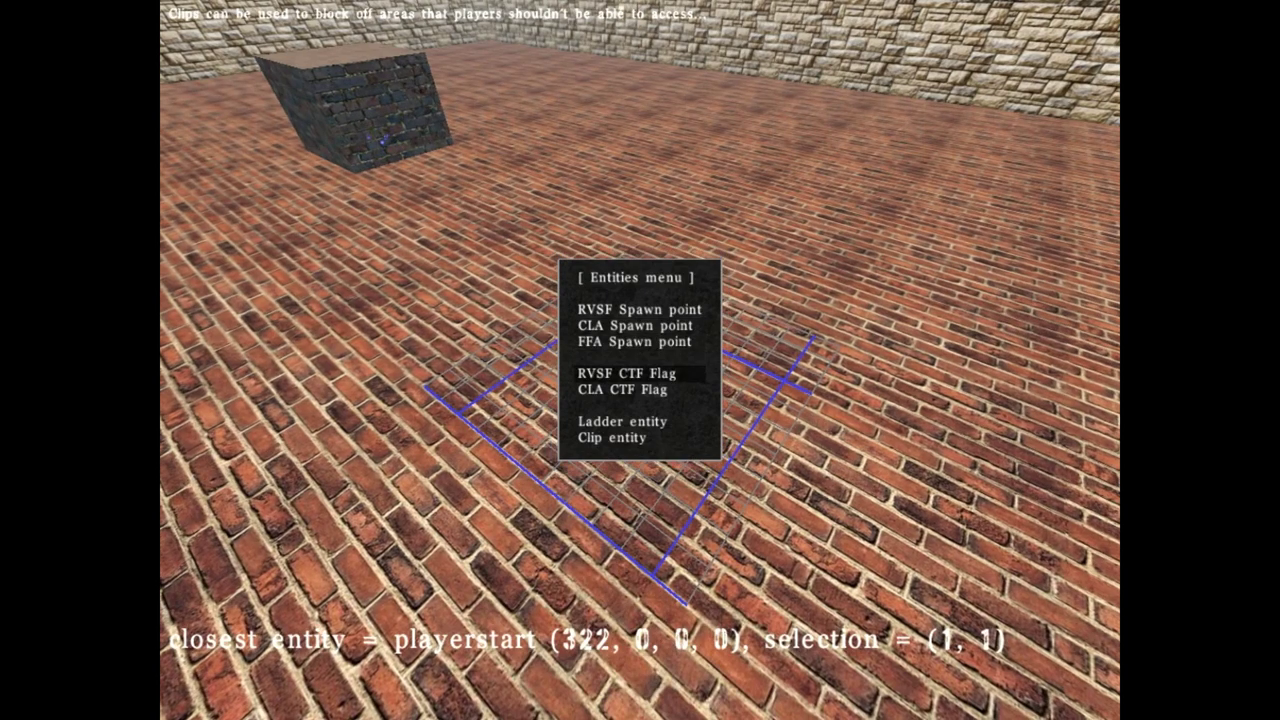
Place two RVSF CTF flags and one CLA CTF flag beside each other on the brick floor
key(Escape)
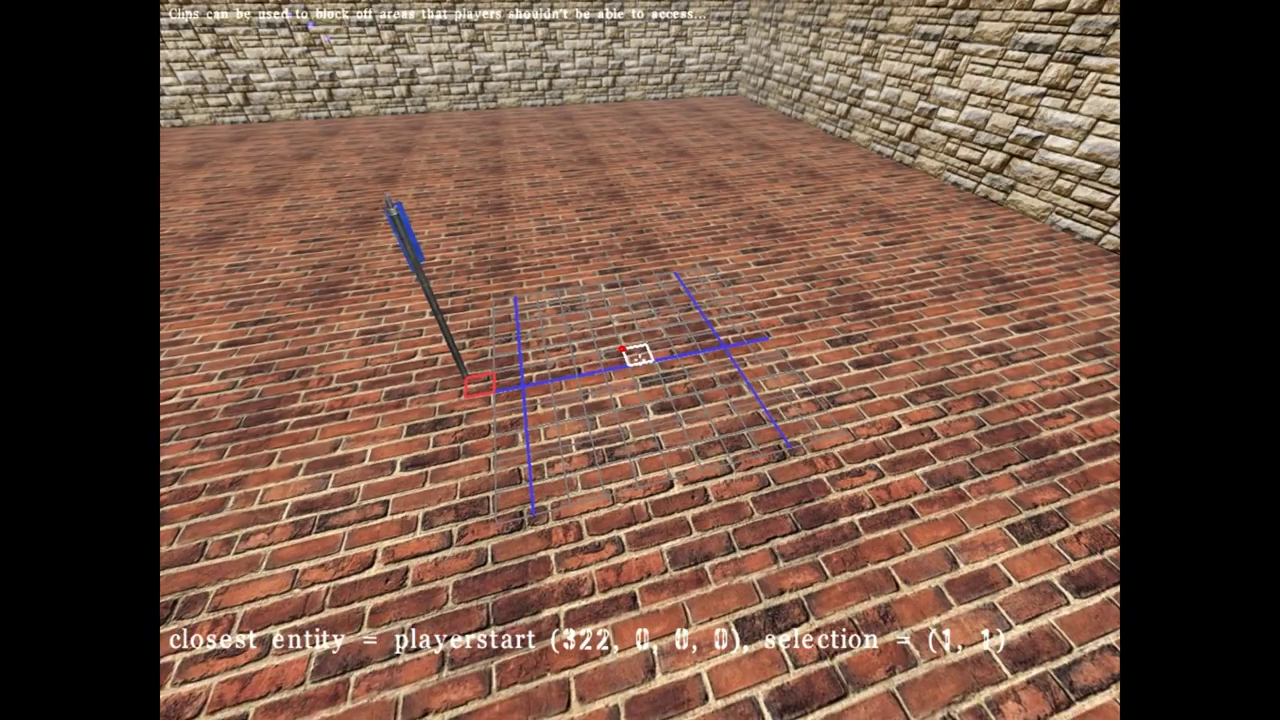
key(Return)
key(m)
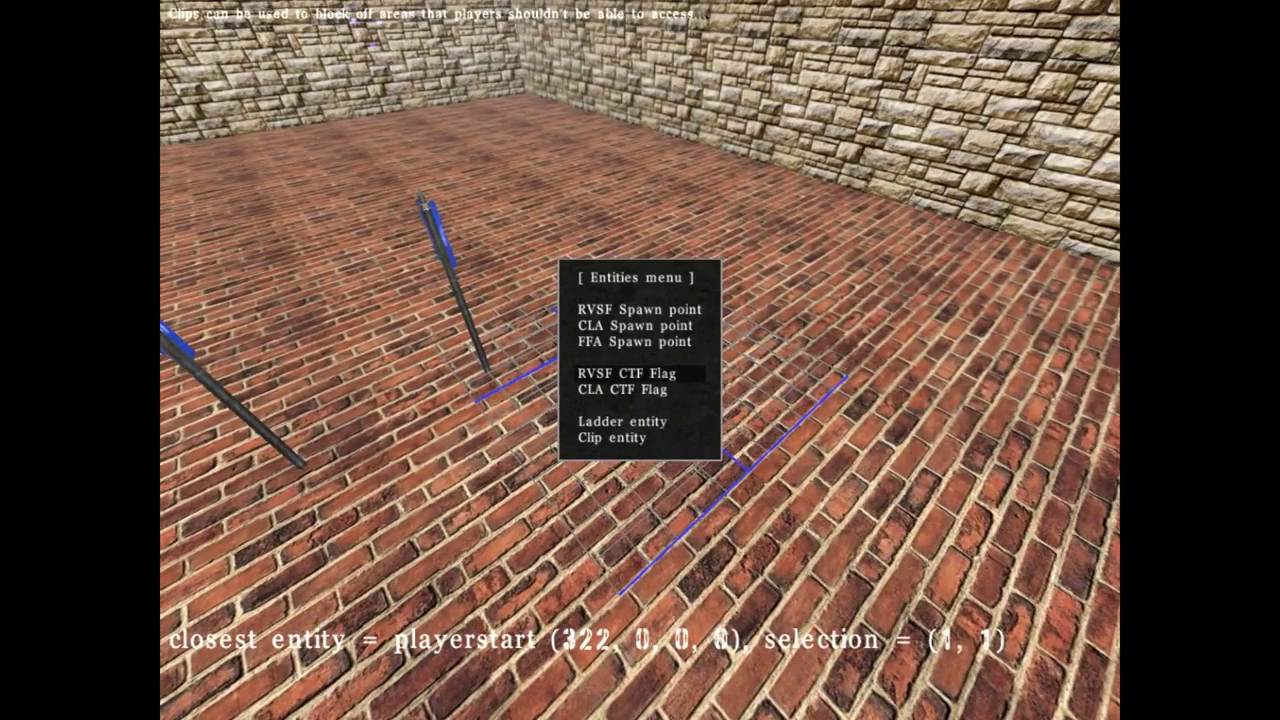
key(Down)
key(Return)
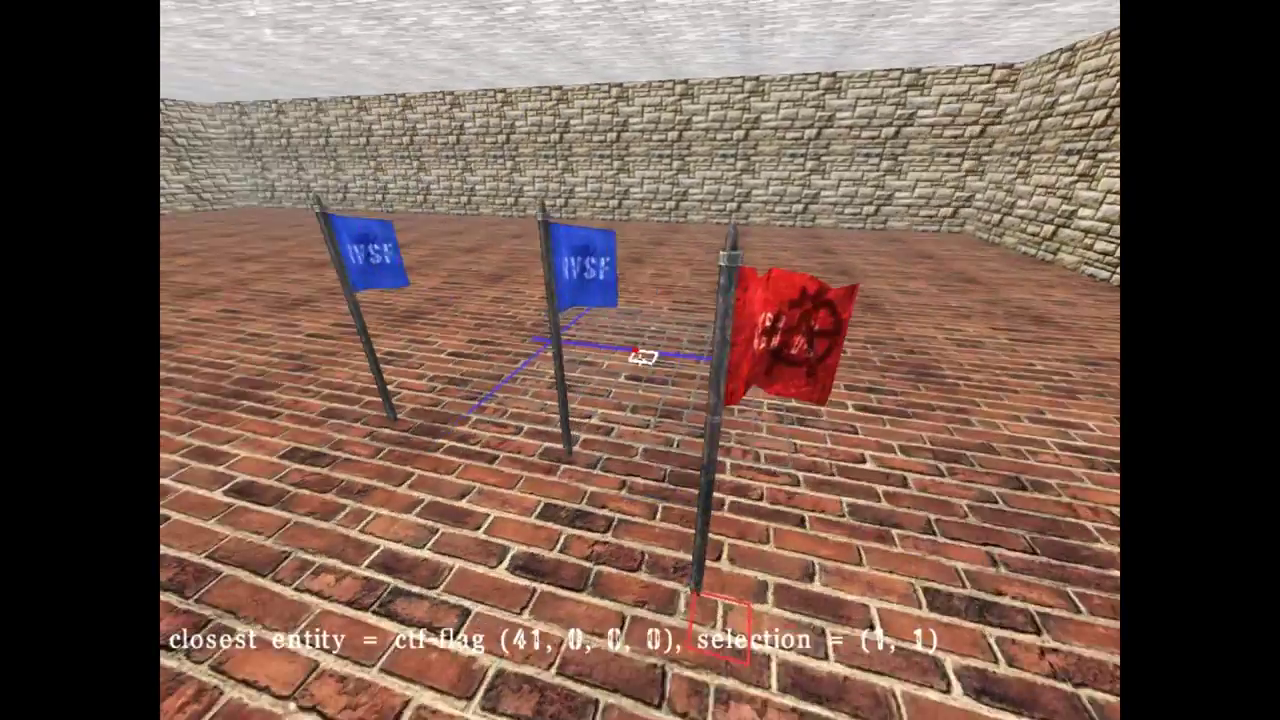
Add a clip with elevation 2, length 4, width 0 and height 0 near the ladder block, and a second one with height 5
key(m)
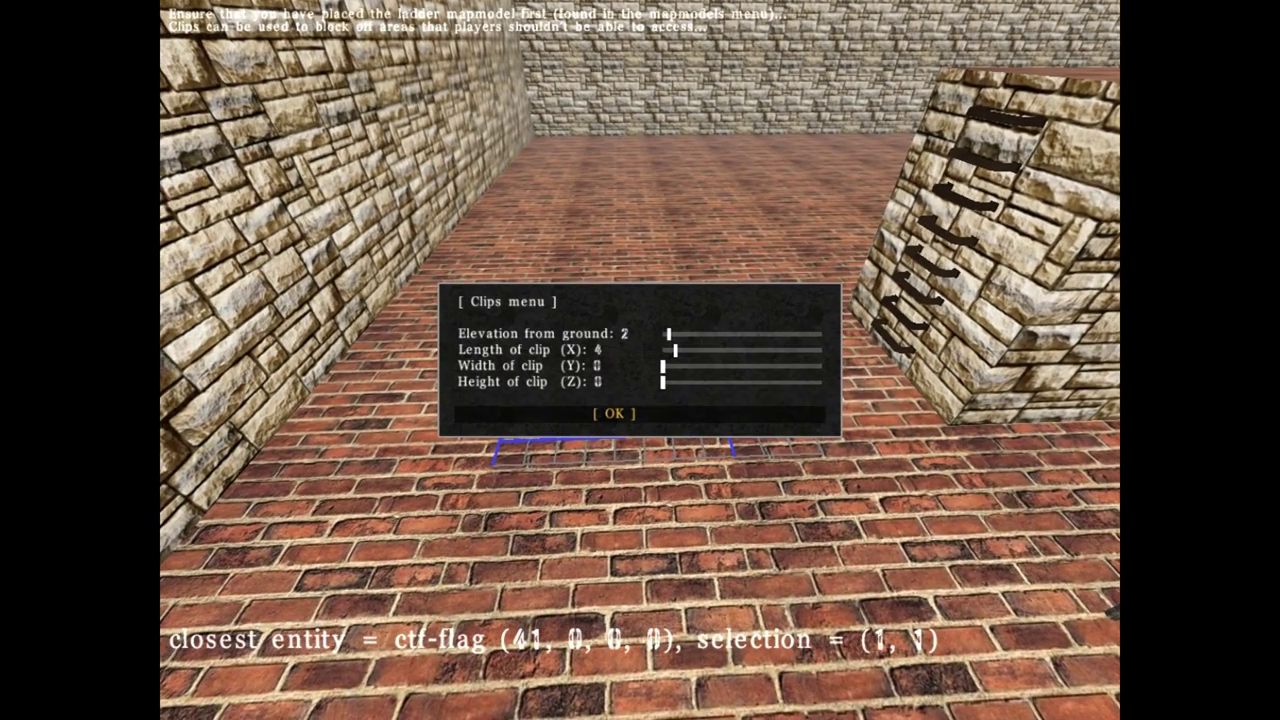
key(z)
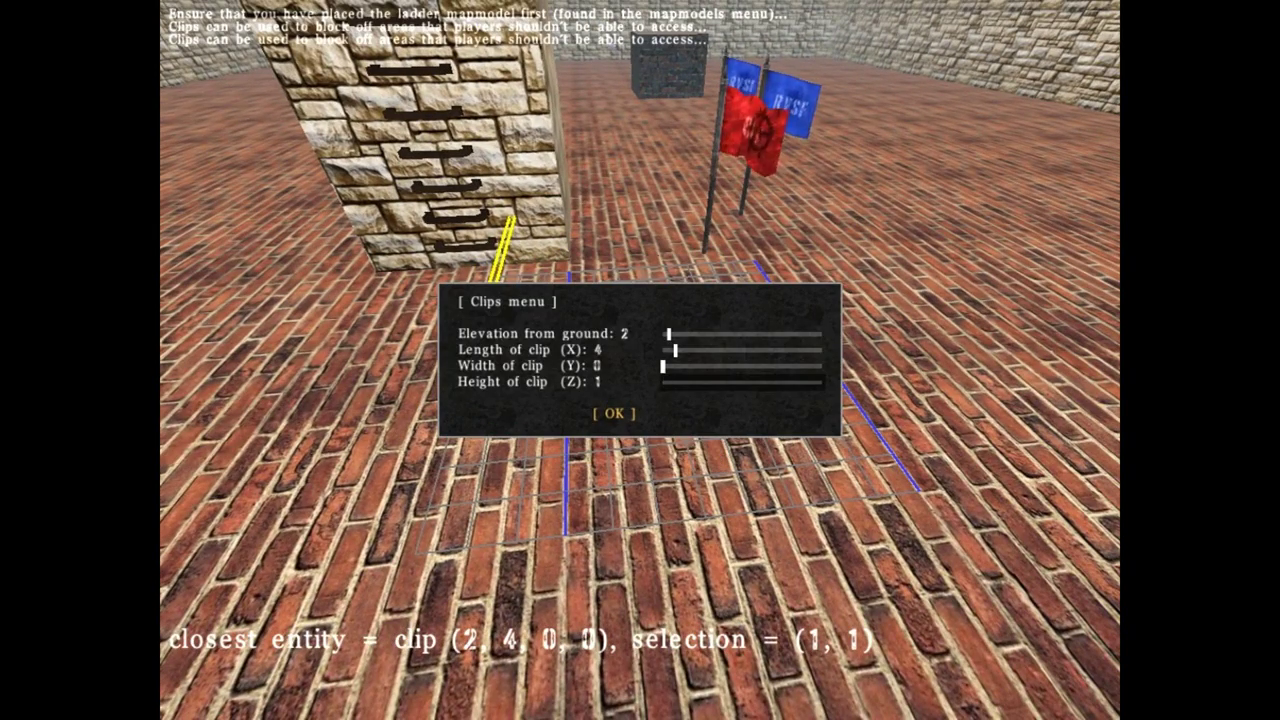
key(Return)
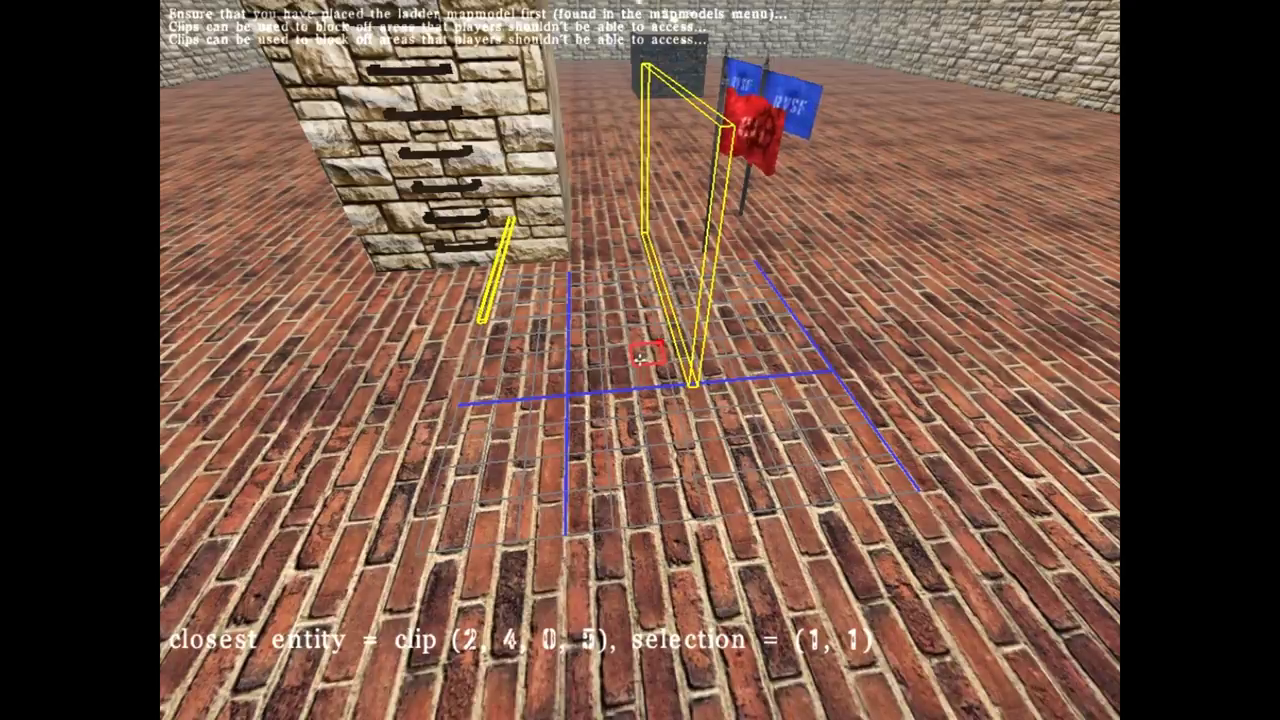
Leave edit mode to test the clip area by the ladder block in play, and return to editing
key(d)
key(e)
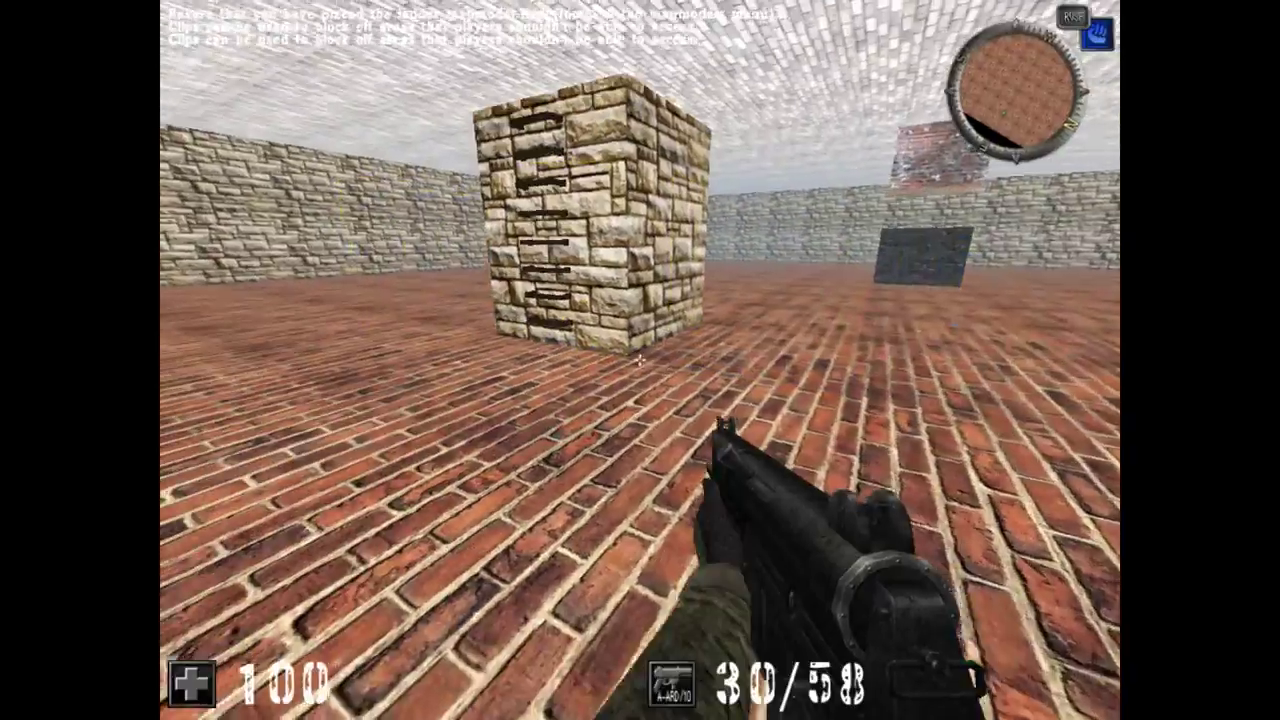
key(e)
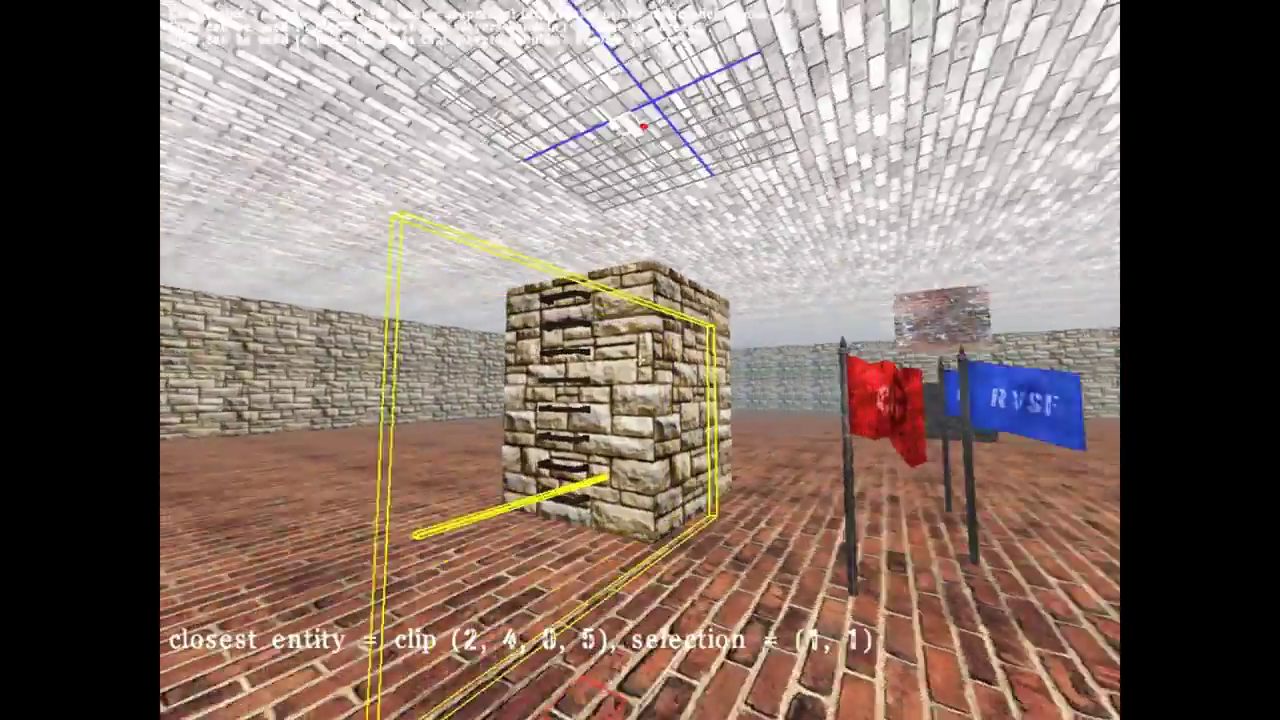